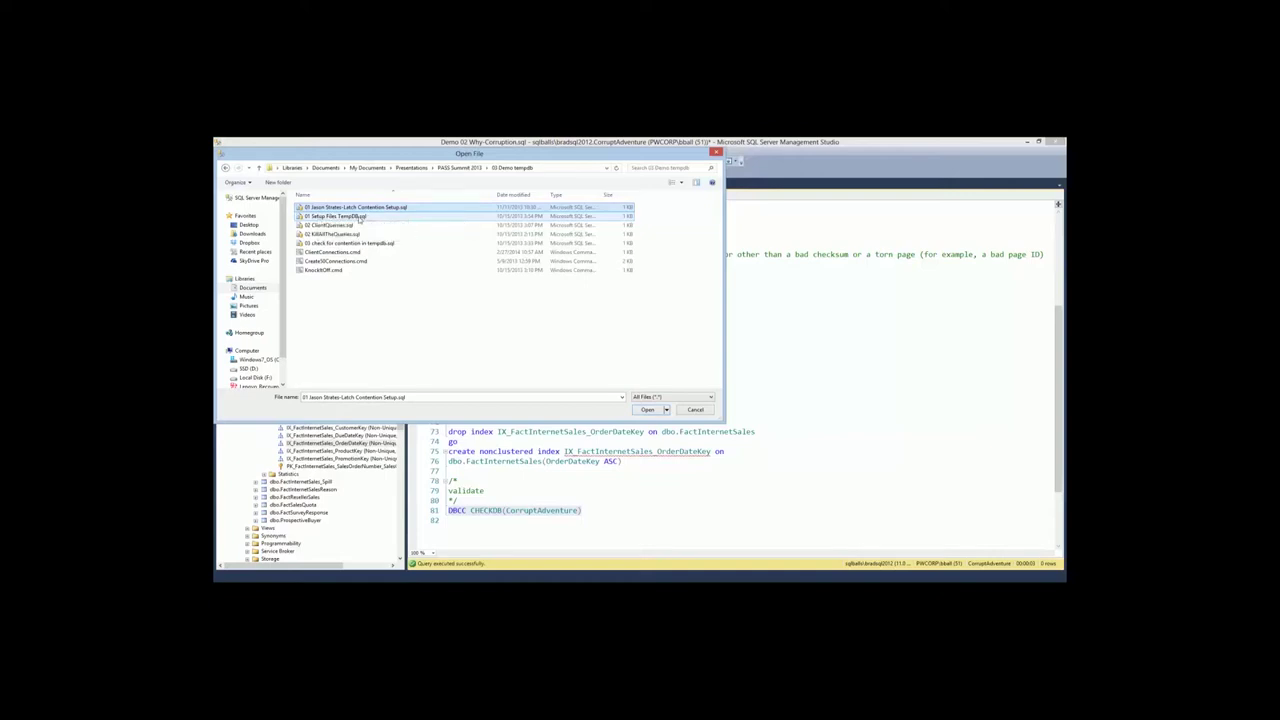
Open 01 Setup Files TempDB.sql together with the latch contention setup script, run the TempDB script to create sp_createTempObjects, and close it
{"action": "left_click", "coordinate": [358, 217], "text": "ctrl"}
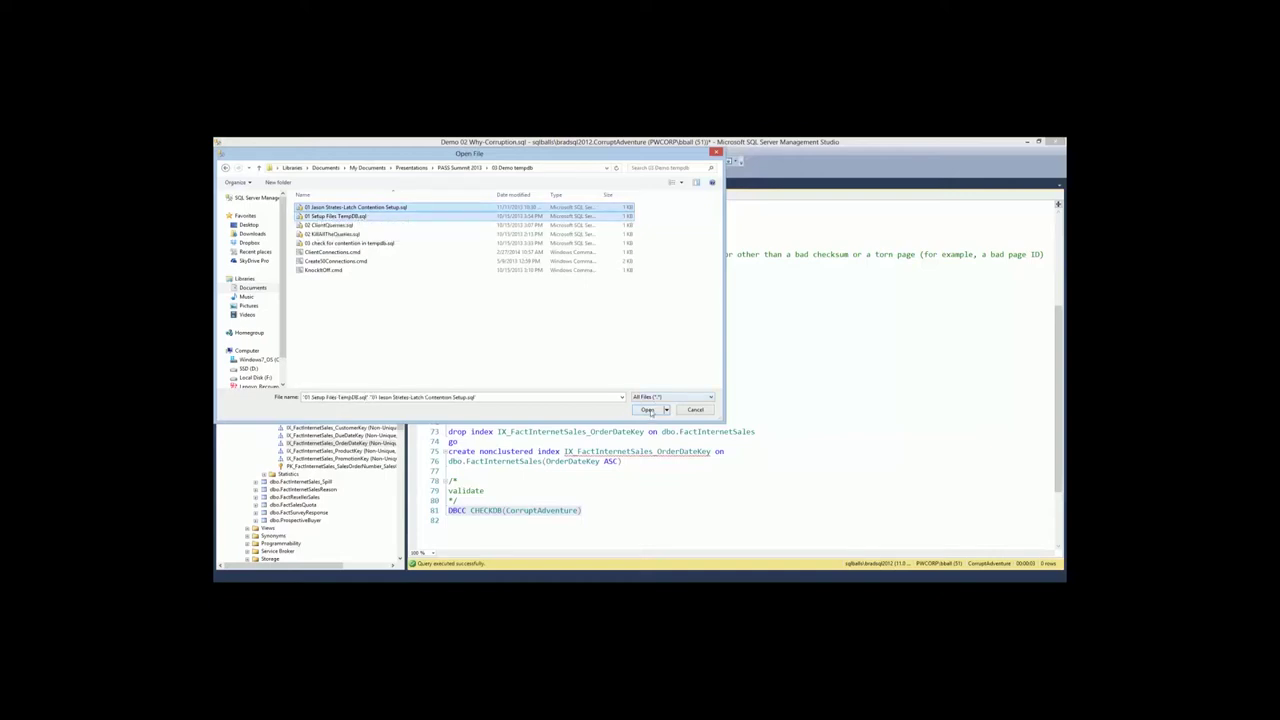
{"action": "left_click", "coordinate": [648, 410]}
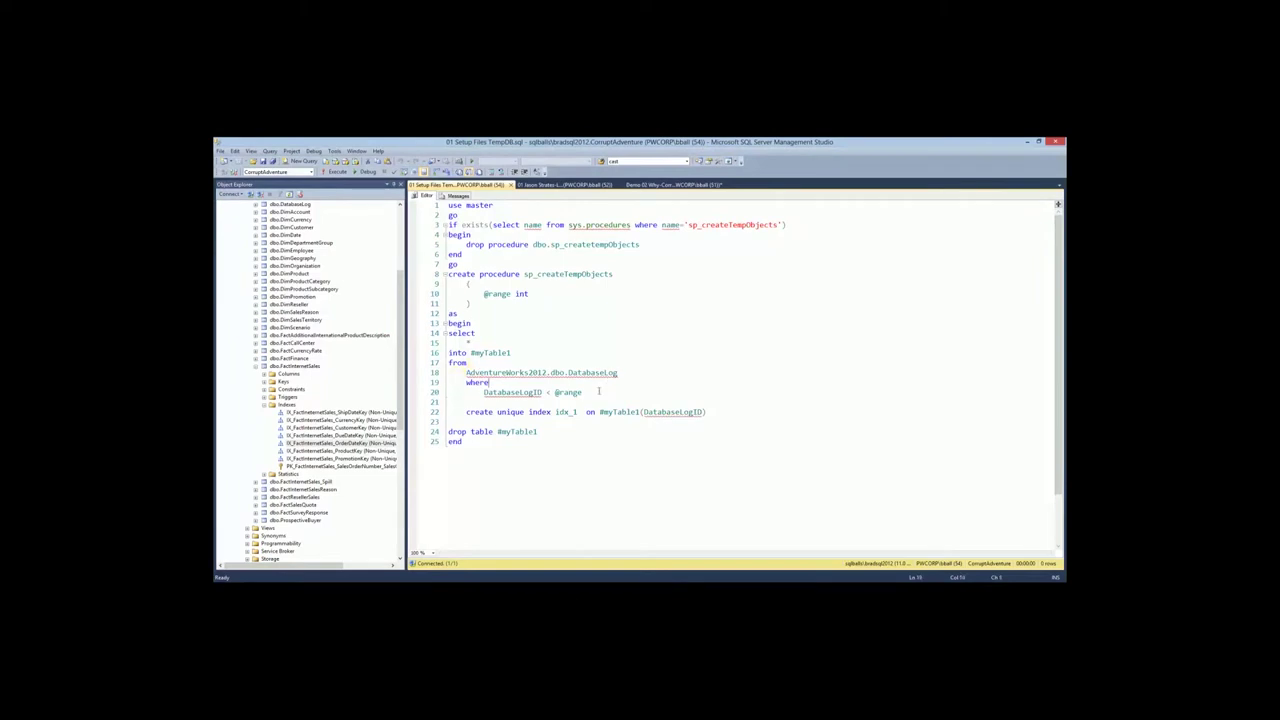
{"action": "left_click_drag", "start_coordinate": [598, 391], "coordinate": [500, 392]}
{"action": "left_click_drag", "start_coordinate": [566, 433], "coordinate": [448, 432]}
{"action": "key", "text": "F5"}
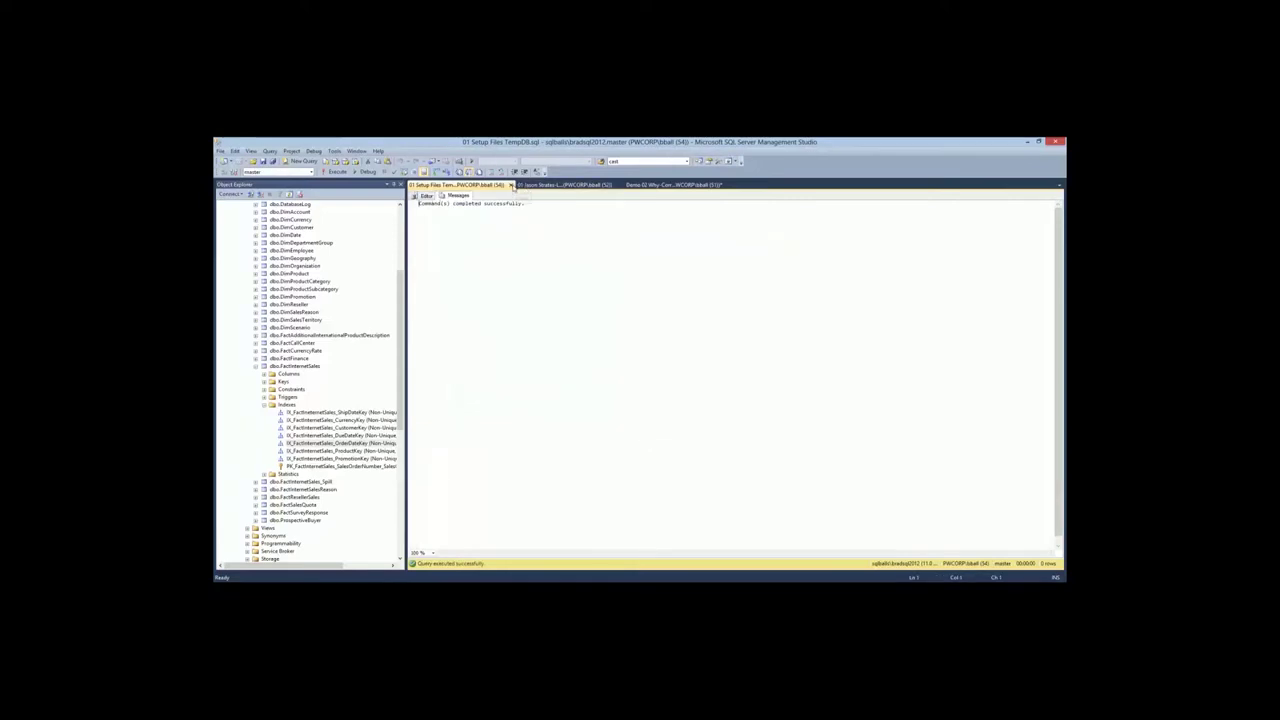
{"action": "left_click", "coordinate": [511, 186]}
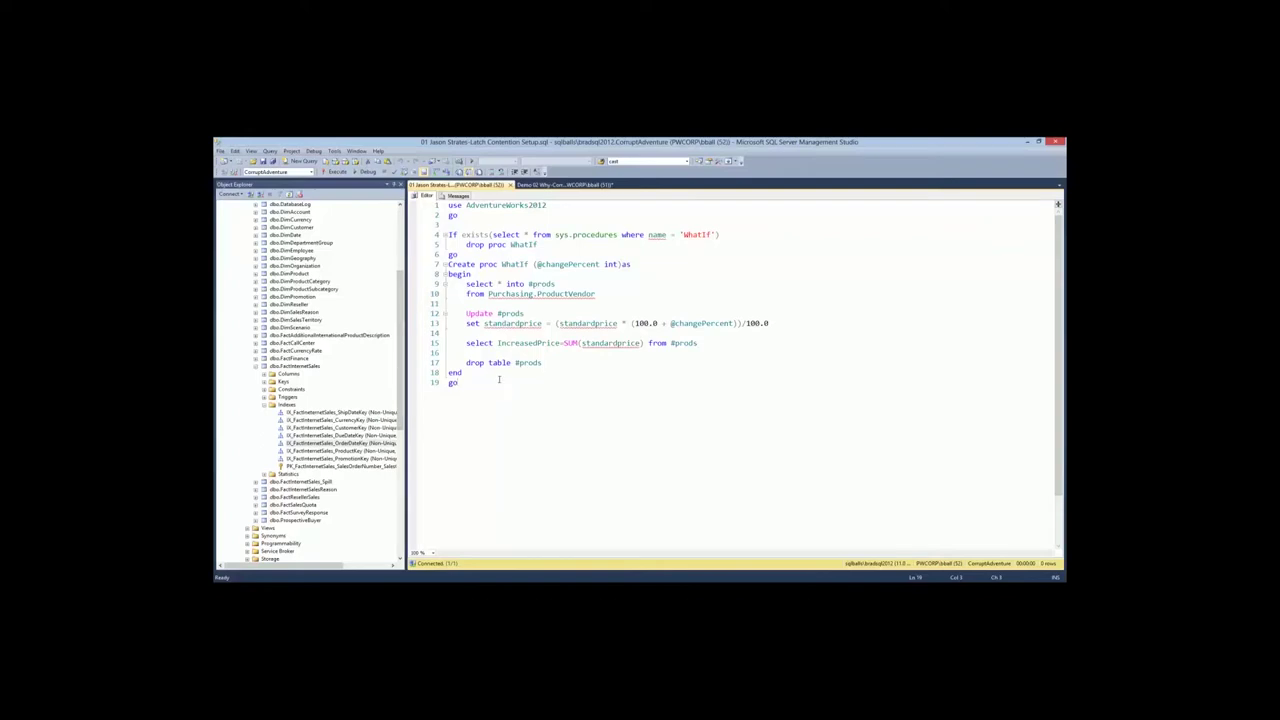
Run the latch contention setup script to create the WhatIf procedure in AdventureWorks2012, and close the script
{"action": "key", "text": "F5"}
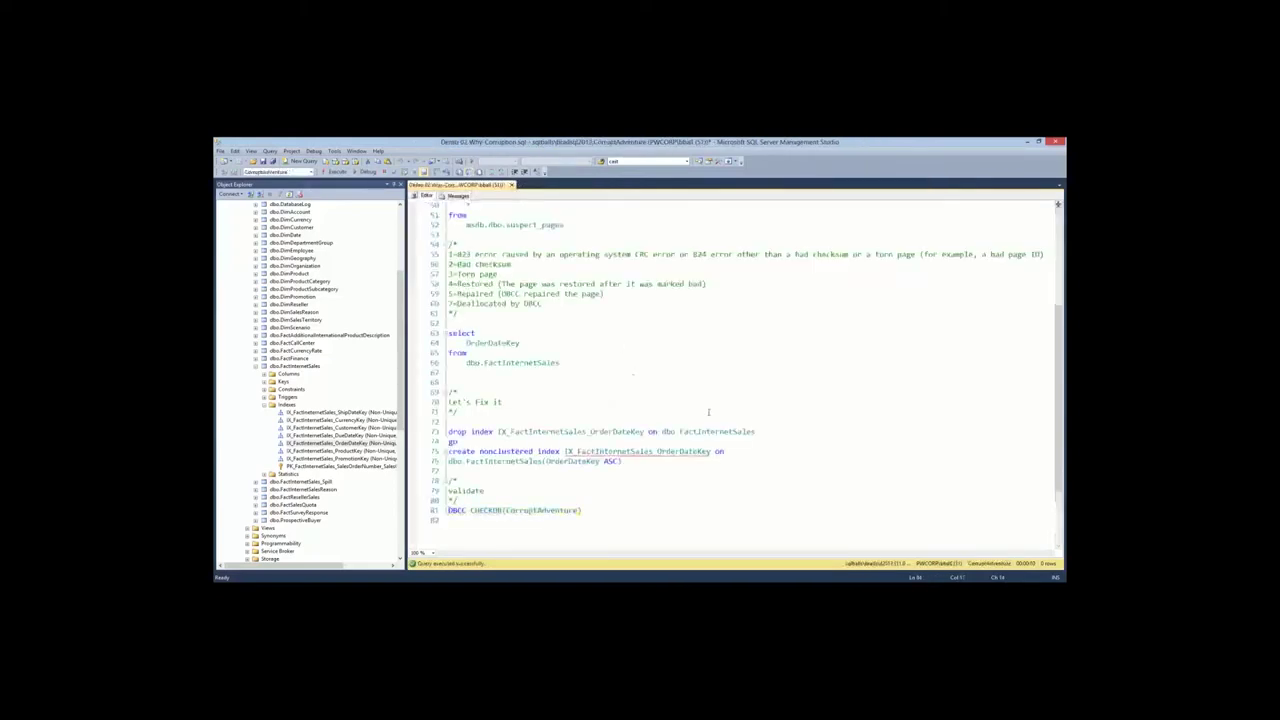
{"action": "left_click", "coordinate": [654, 364]}
{"action": "scroll", "coordinate": [654, 364], "scroll_direction": "up", "scroll_amount": 5}
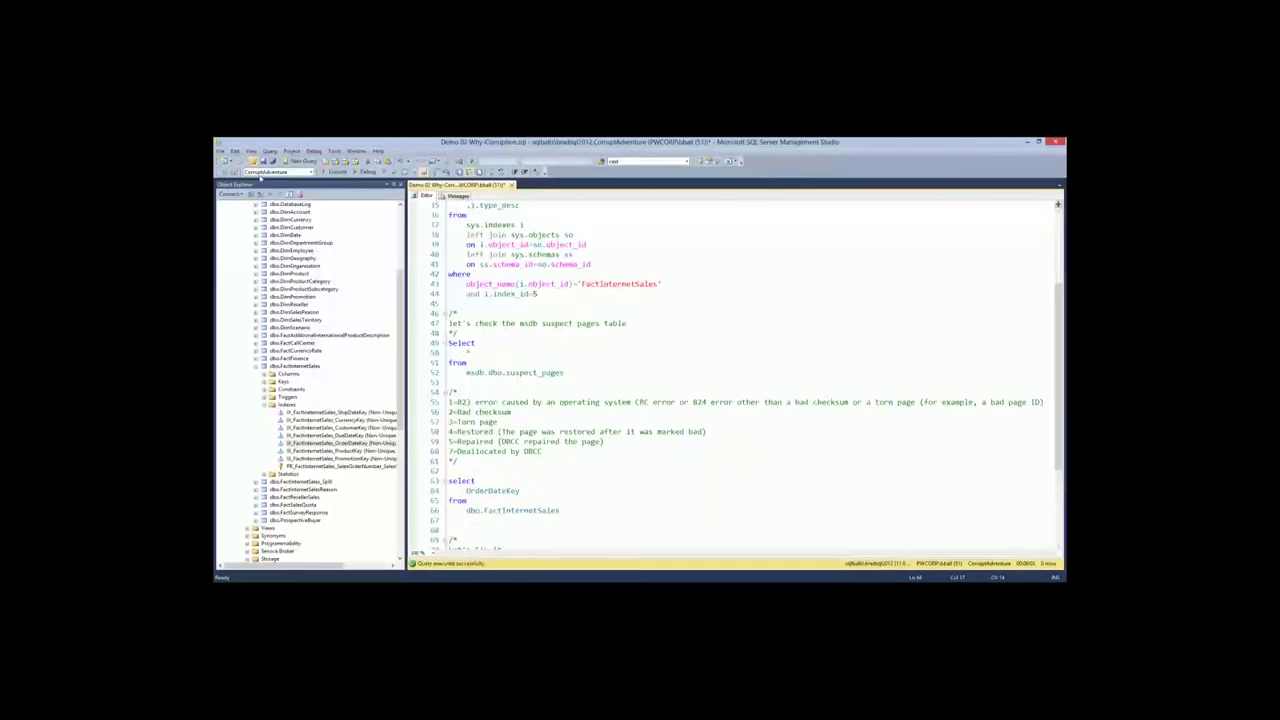
Open the 03 check for contention in tempdb.sql script from the 03 Demo tempdb folder
{"action": "left_click", "coordinate": [262, 161]}
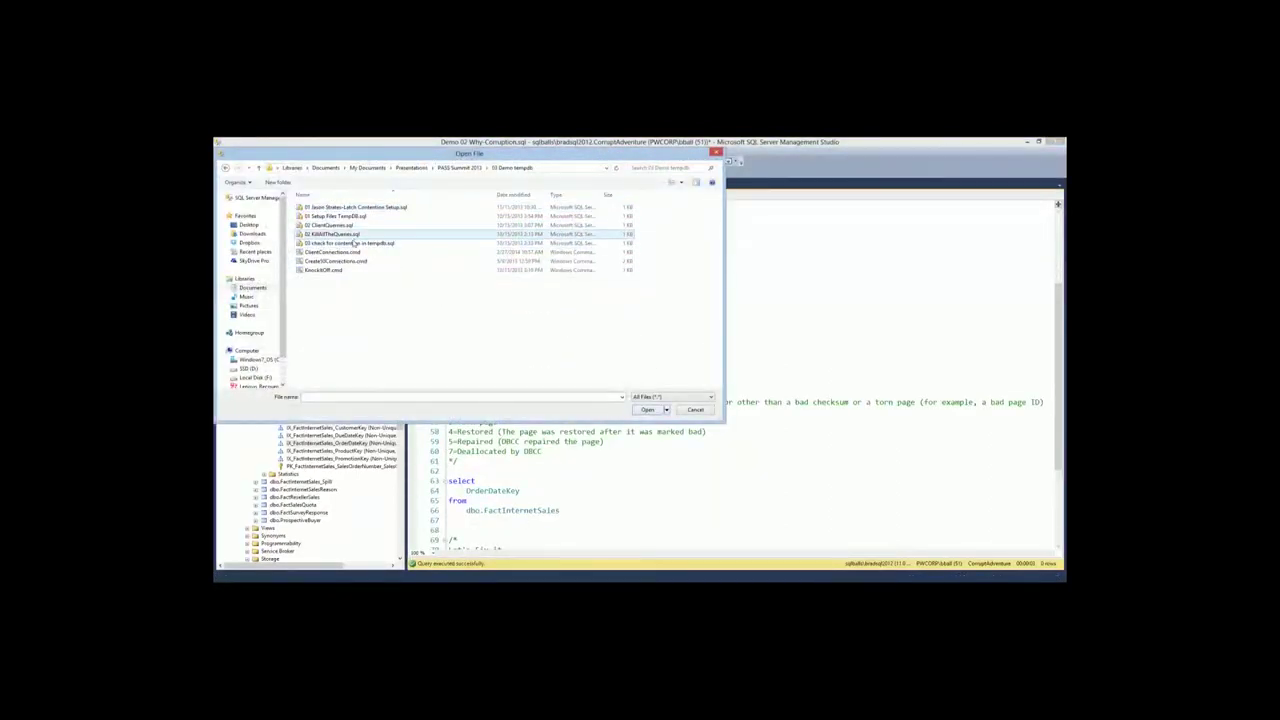
{"action": "left_click", "coordinate": [353, 248]}
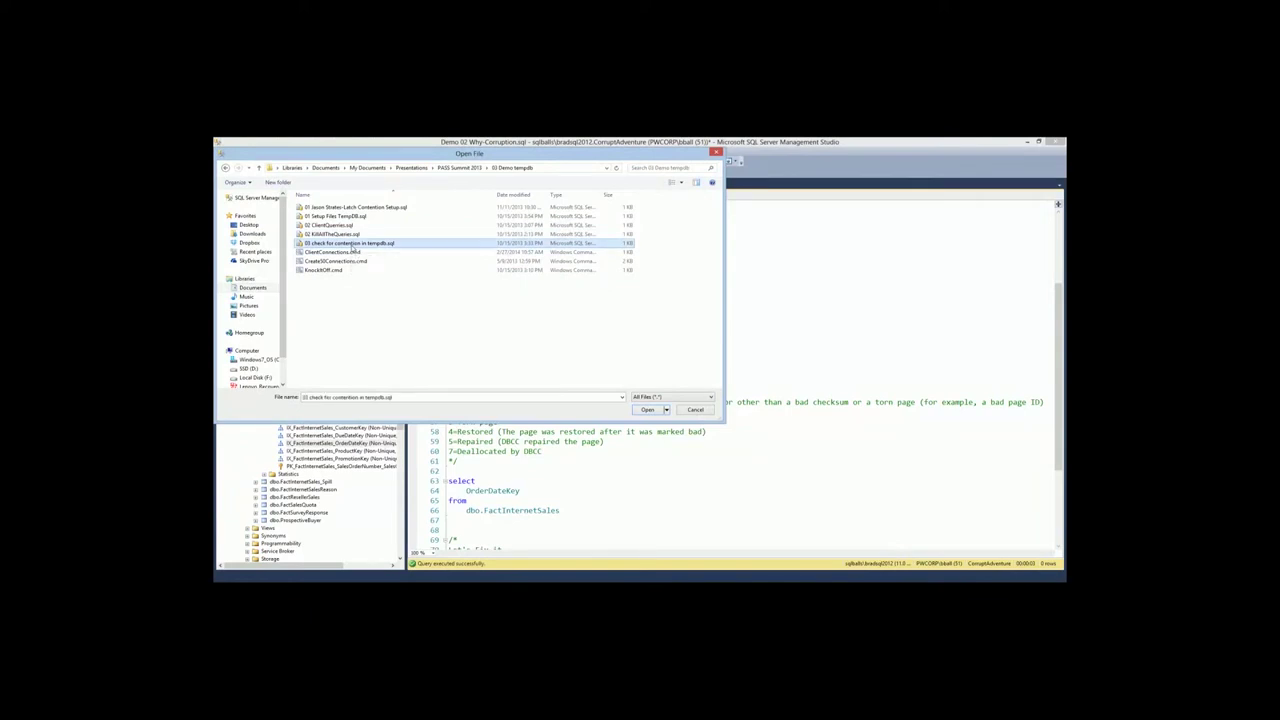
{"action": "double_click", "coordinate": [353, 248]}
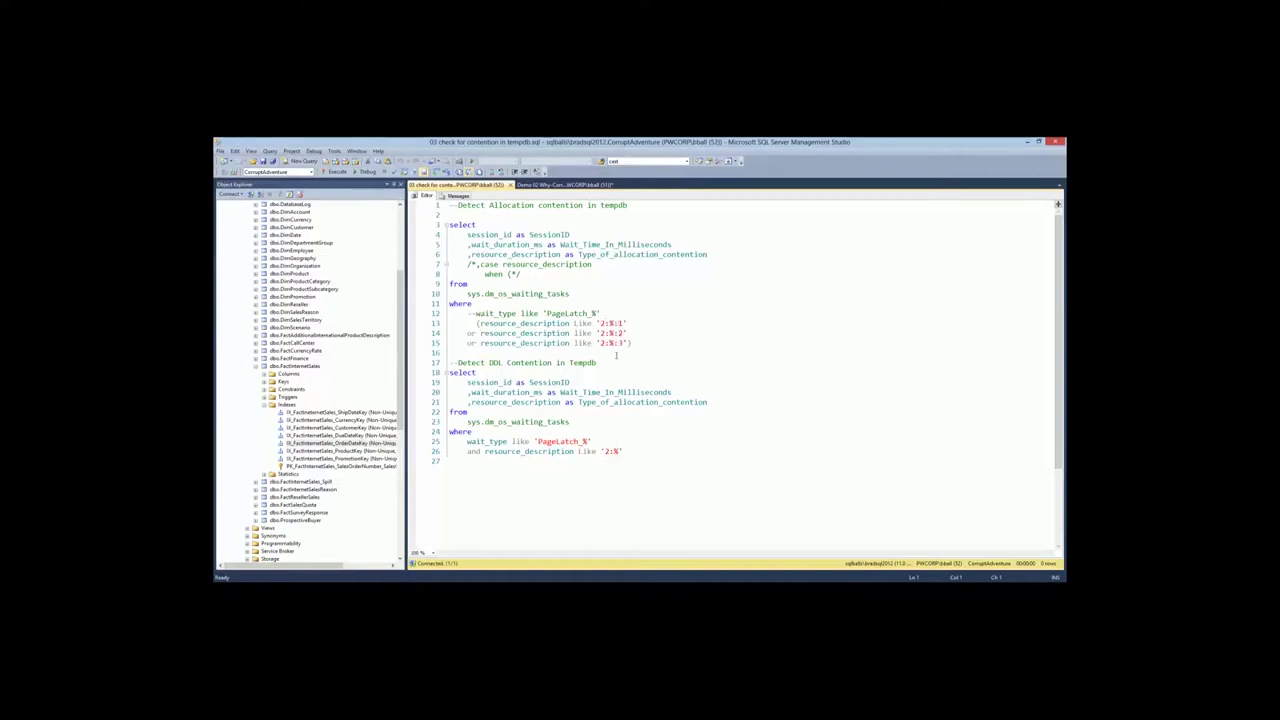
{"action": "left_click", "coordinate": [620, 333]}
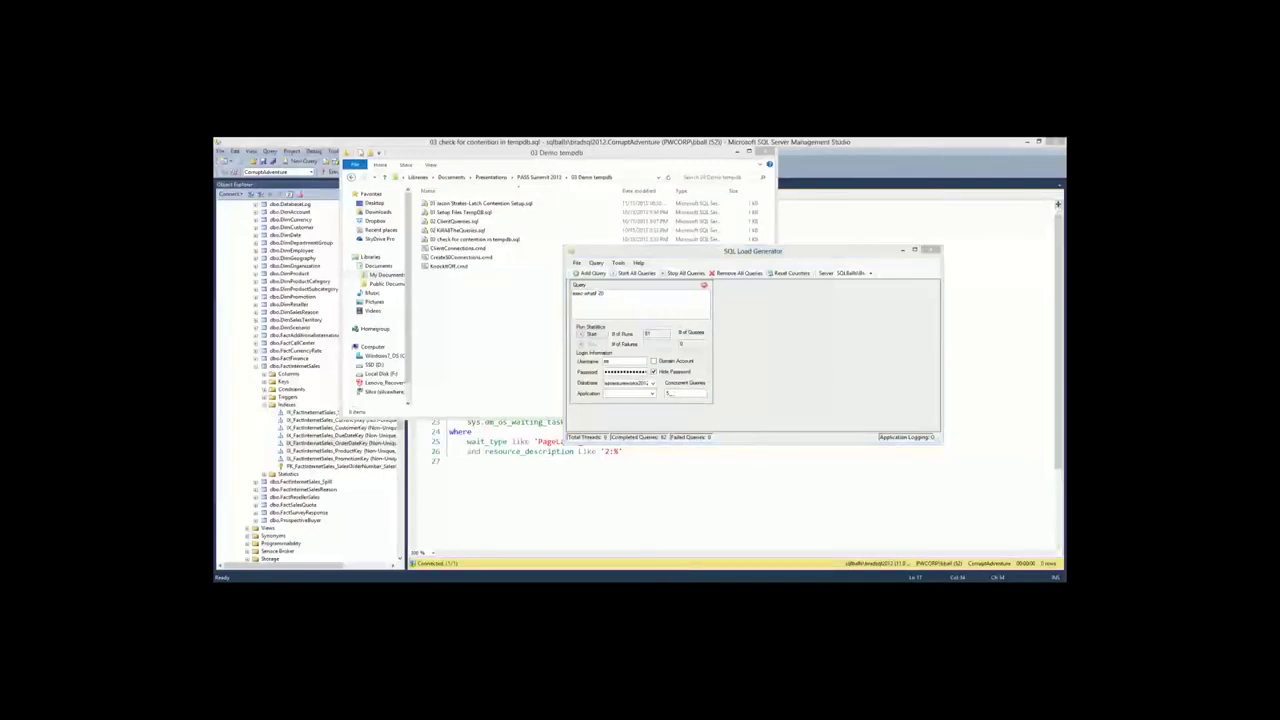
Show Task Manager's CPU performance and arrange it alongside the SQL Load Generator window
{"action": "key", "text": "ctrl+shift+Escape"}
{"action": "left_click_drag", "start_coordinate": [1010, 428], "coordinate": [279, 313]}
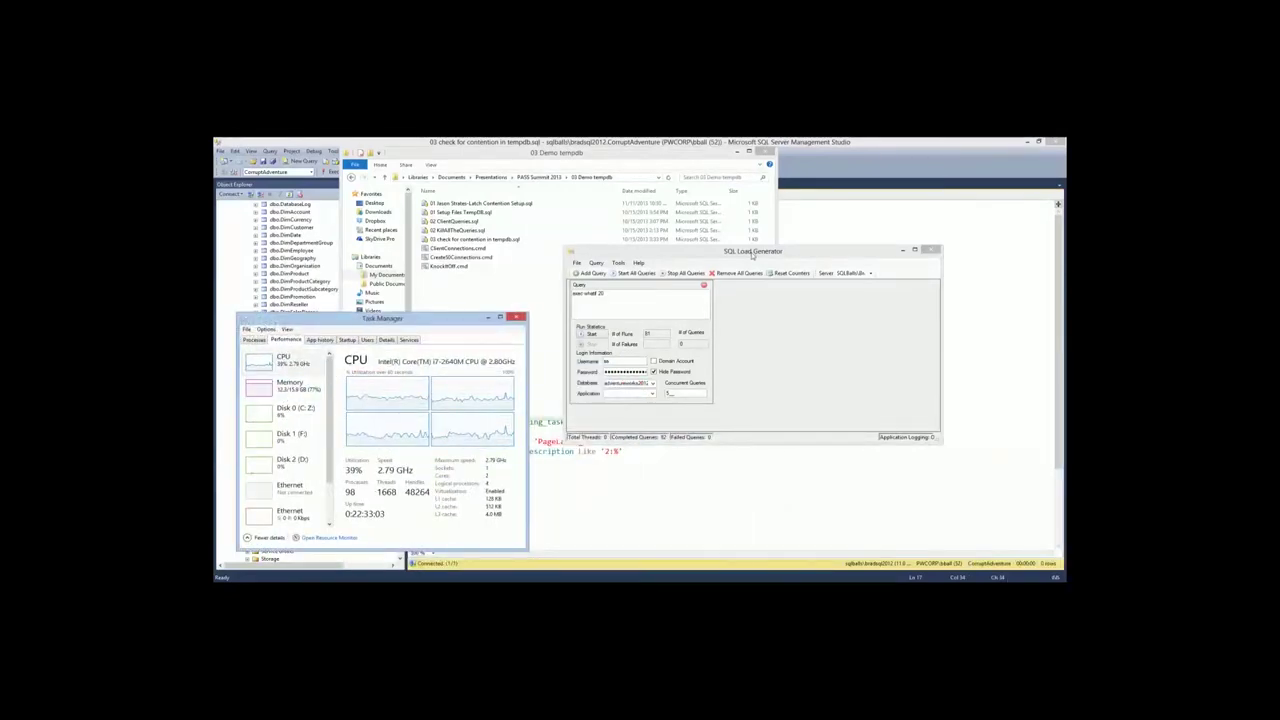
{"action": "left_click_drag", "start_coordinate": [750, 253], "coordinate": [857, 245]}
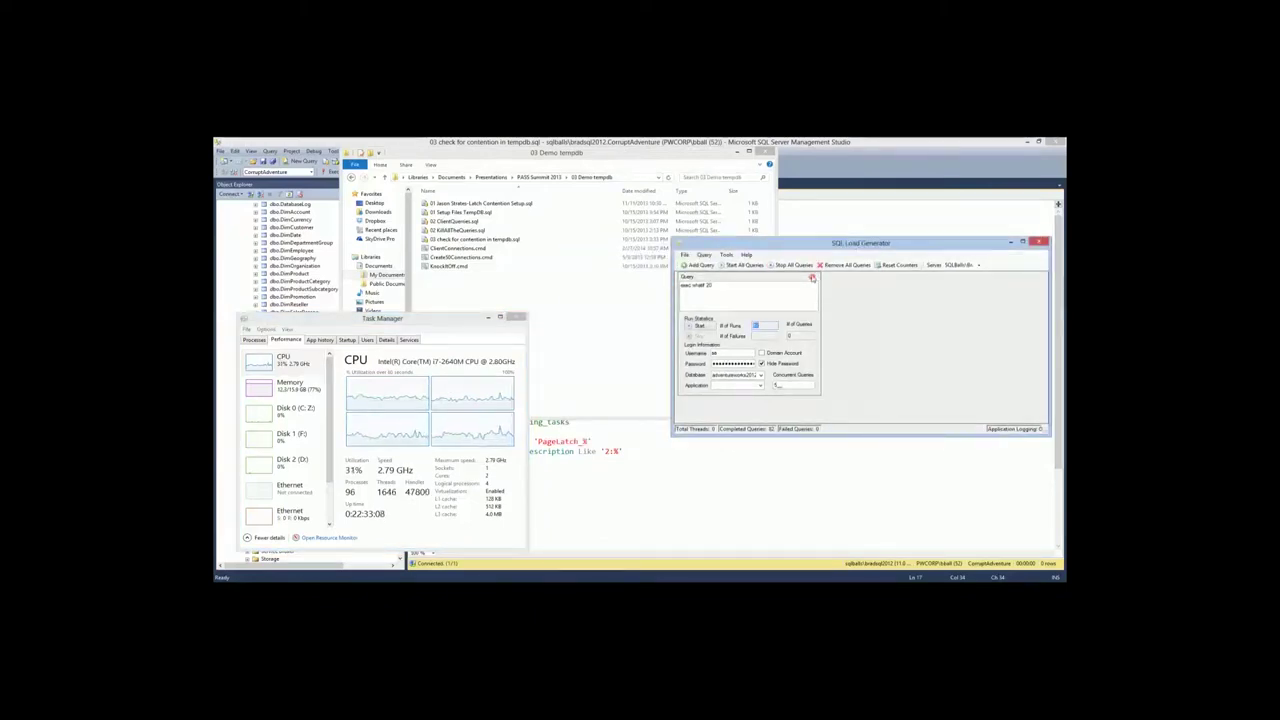
Launch Create50Connections.cmd and start the exec whatif query in SQL Load Generator to put load on tempdb
{"action": "double_click", "coordinate": [455, 259]}
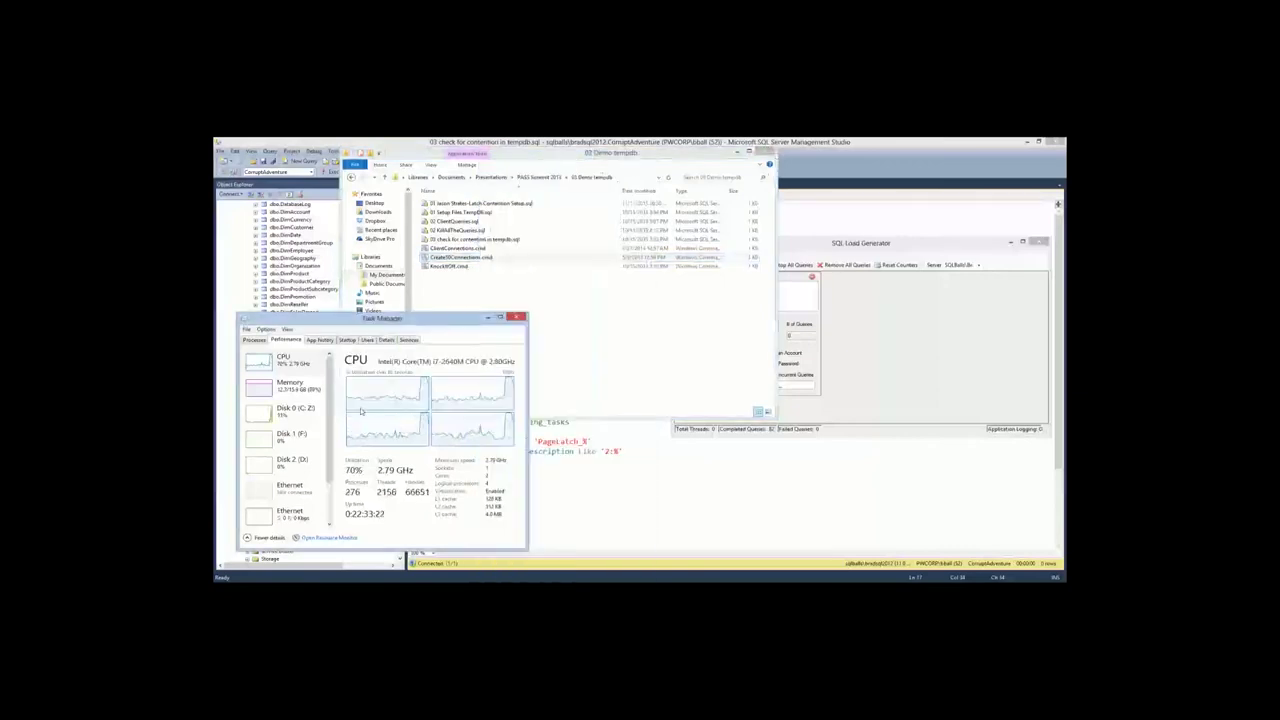
{"action": "left_click", "coordinate": [914, 353]}
{"action": "left_click", "coordinate": [699, 326]}
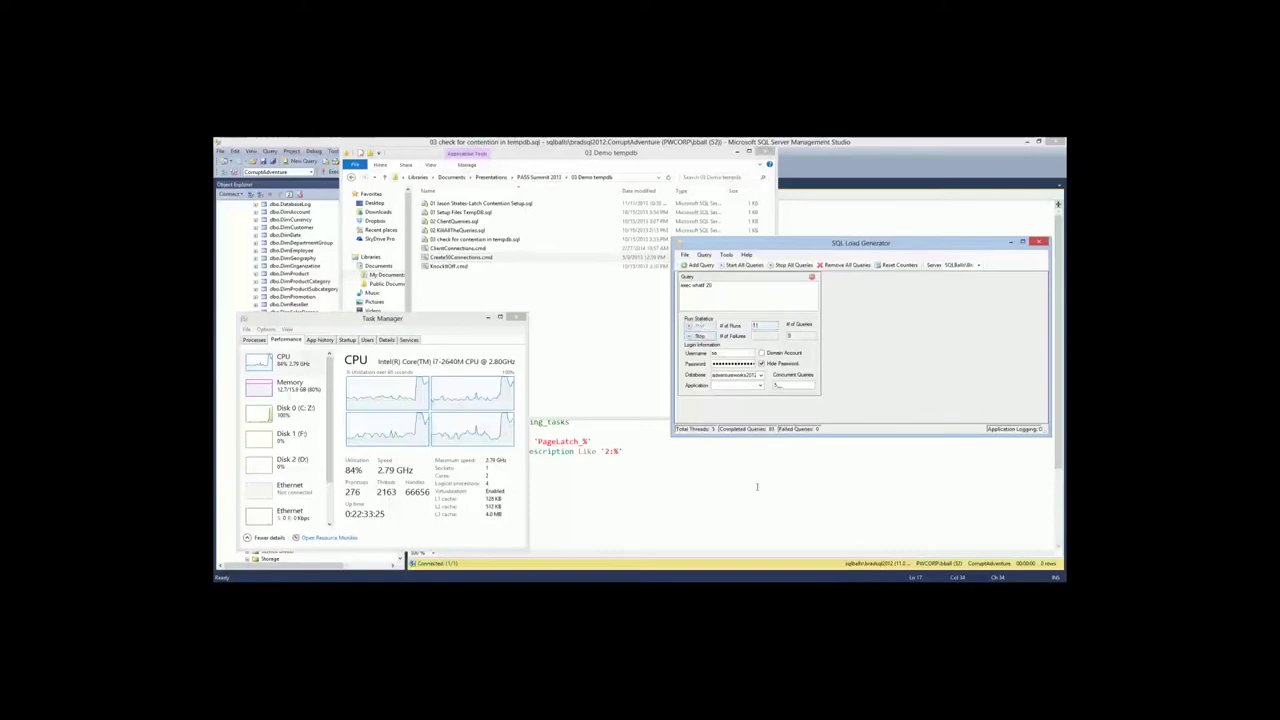
Return to Management Studio and run the tempdb allocation and DDL contention queries twice
{"action": "left_click", "coordinate": [750, 486]}
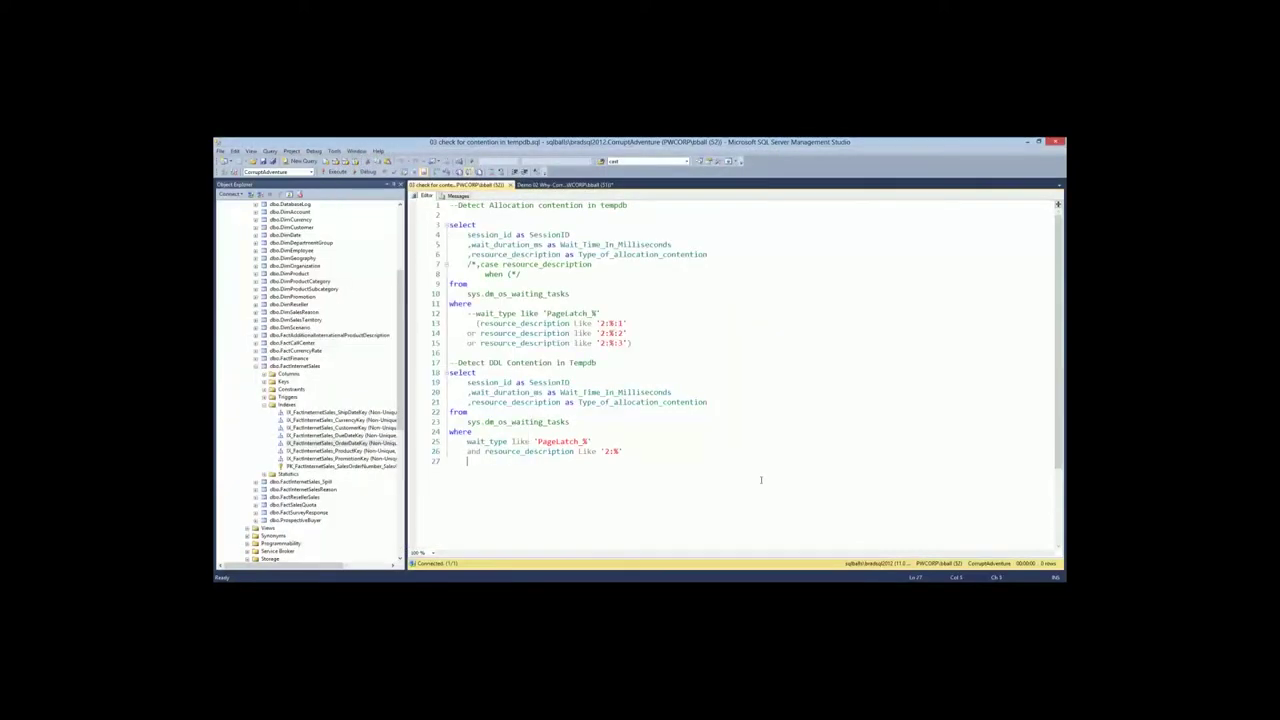
{"action": "key", "text": "F5"}
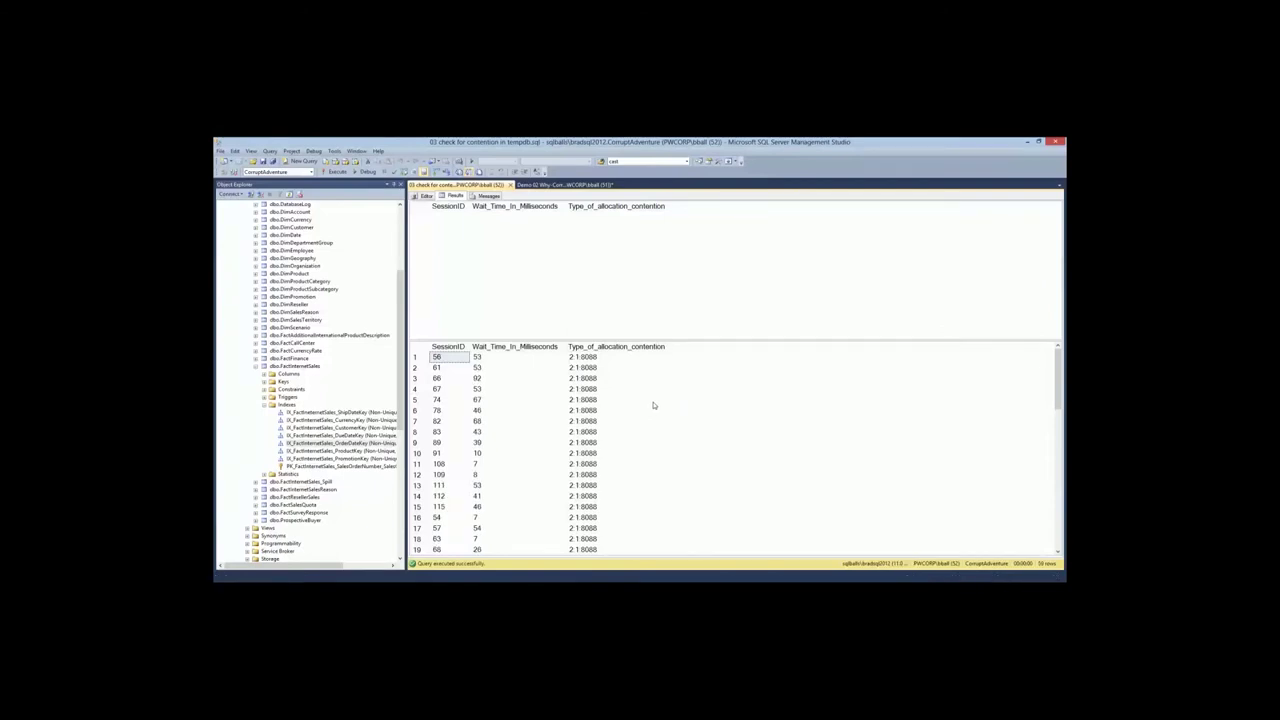
{"action": "key", "text": "F5"}
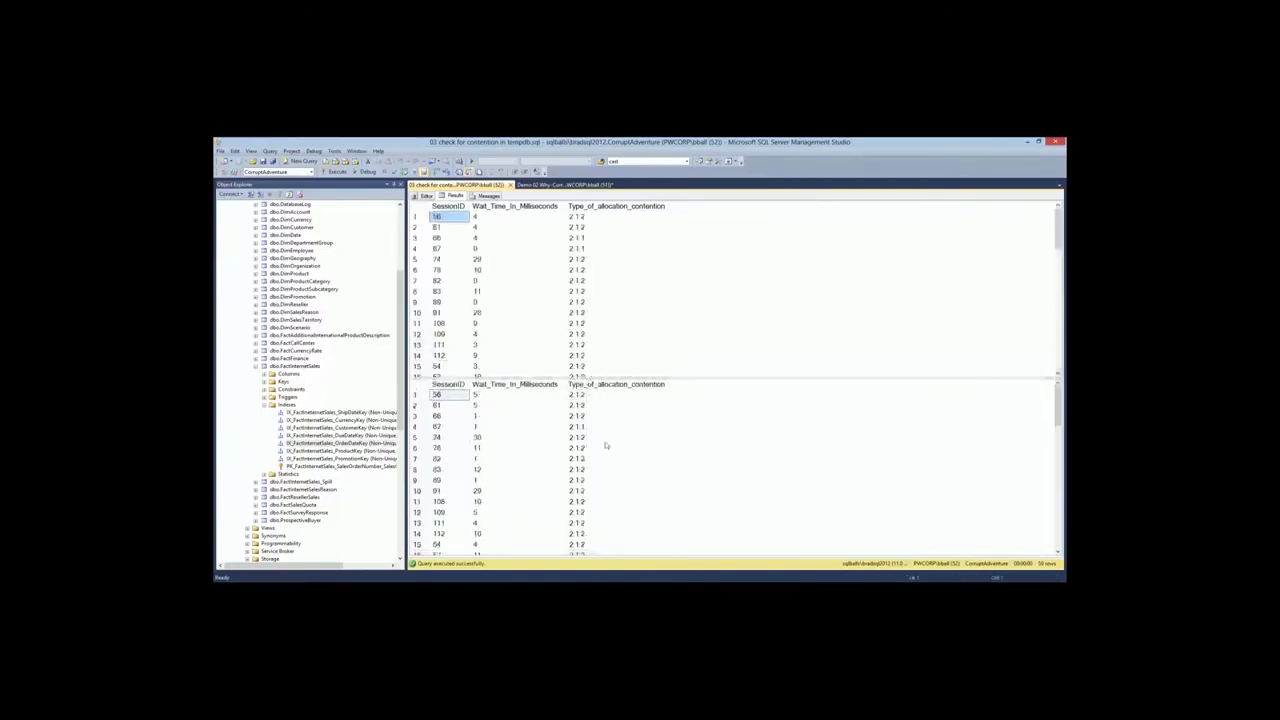
Examine the wait times and contention types per session in both the allocation and DDL contention result sets
{"action": "left_click", "coordinate": [614, 292]}
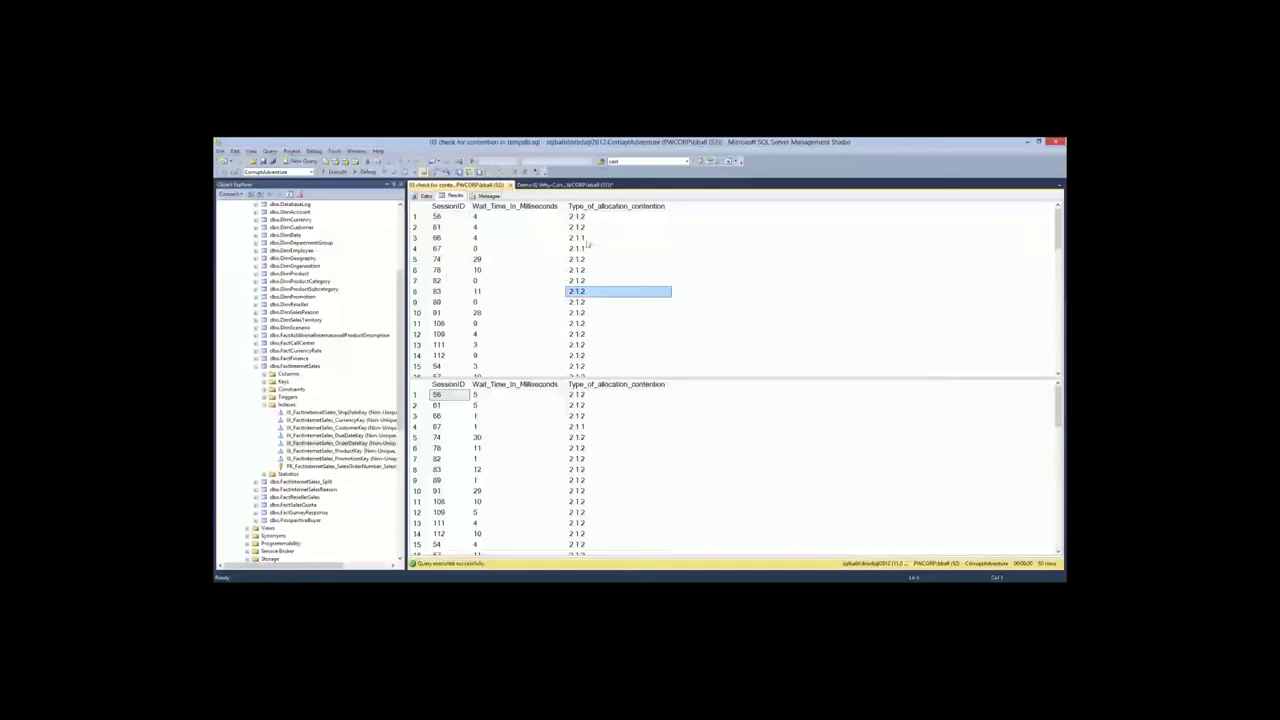
{"action": "left_click", "coordinate": [585, 239]}
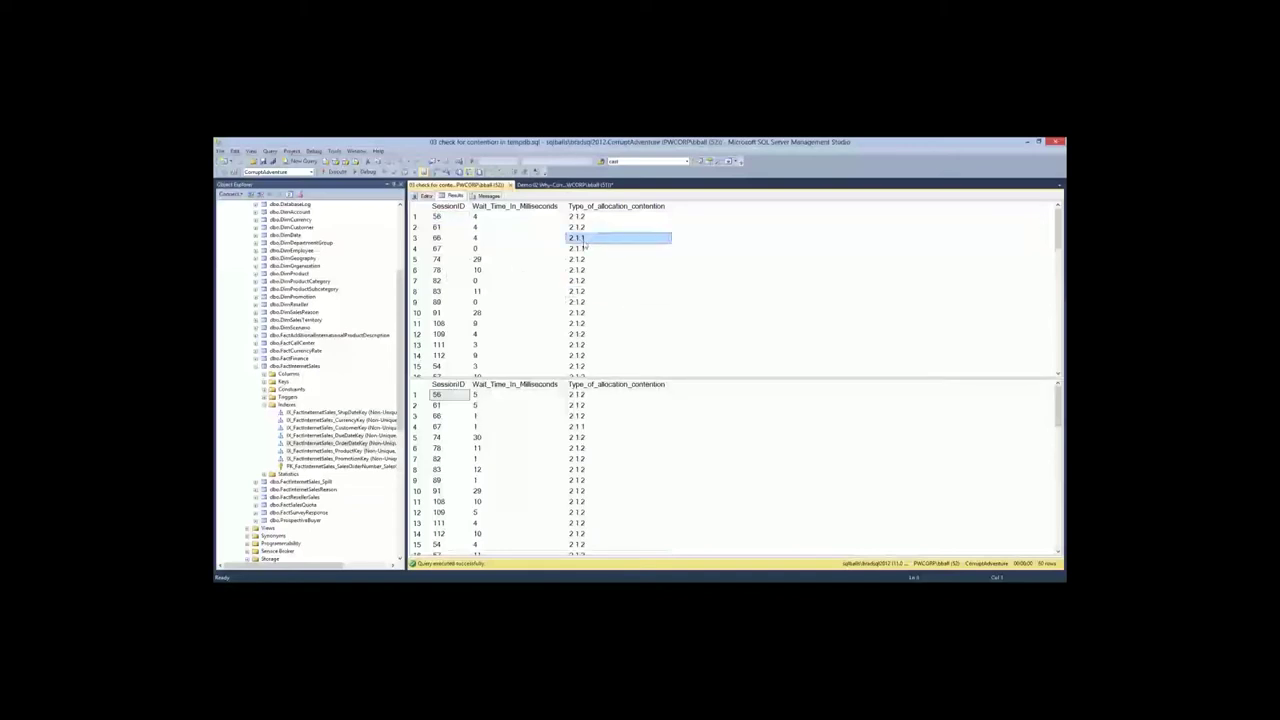
{"action": "left_click", "coordinate": [592, 313]}
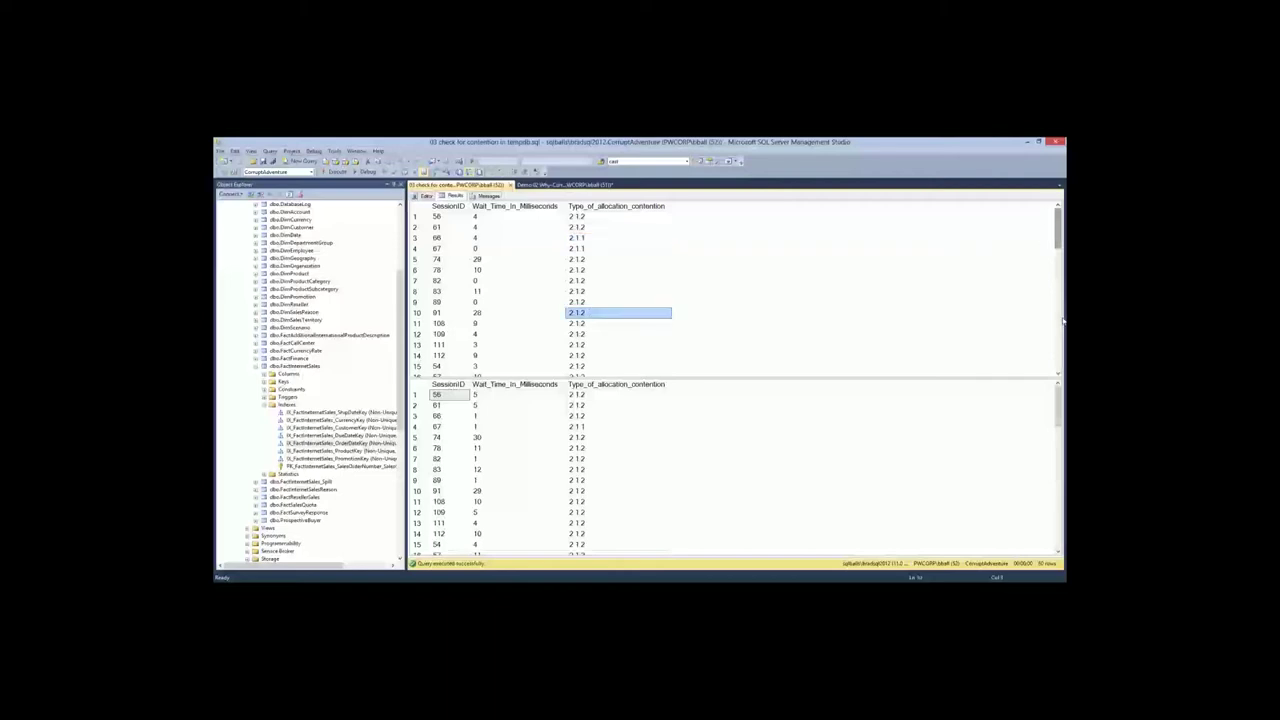
{"action": "scroll", "coordinate": [1060, 321], "scroll_direction": "down", "scroll_amount": 5}
{"action": "scroll", "coordinate": [665, 437], "scroll_direction": "up", "scroll_amount": 5}
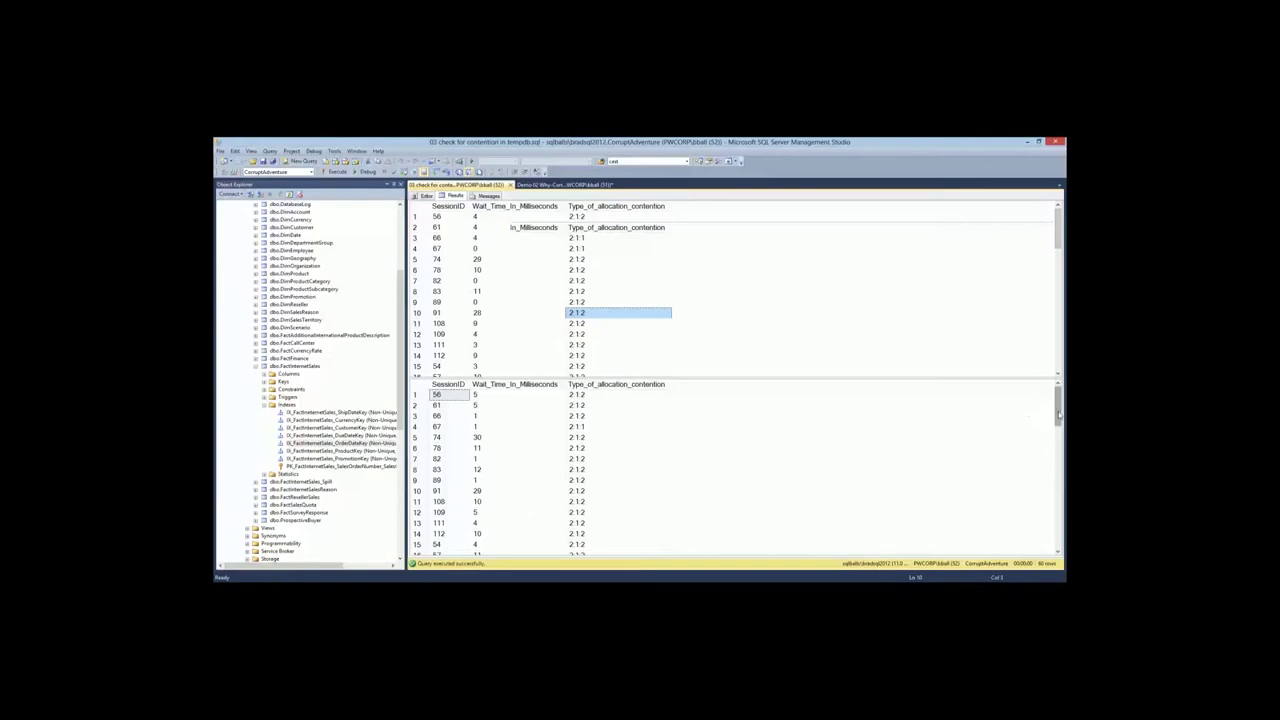
{"action": "left_click_drag", "start_coordinate": [1058, 413], "coordinate": [1059, 506]}
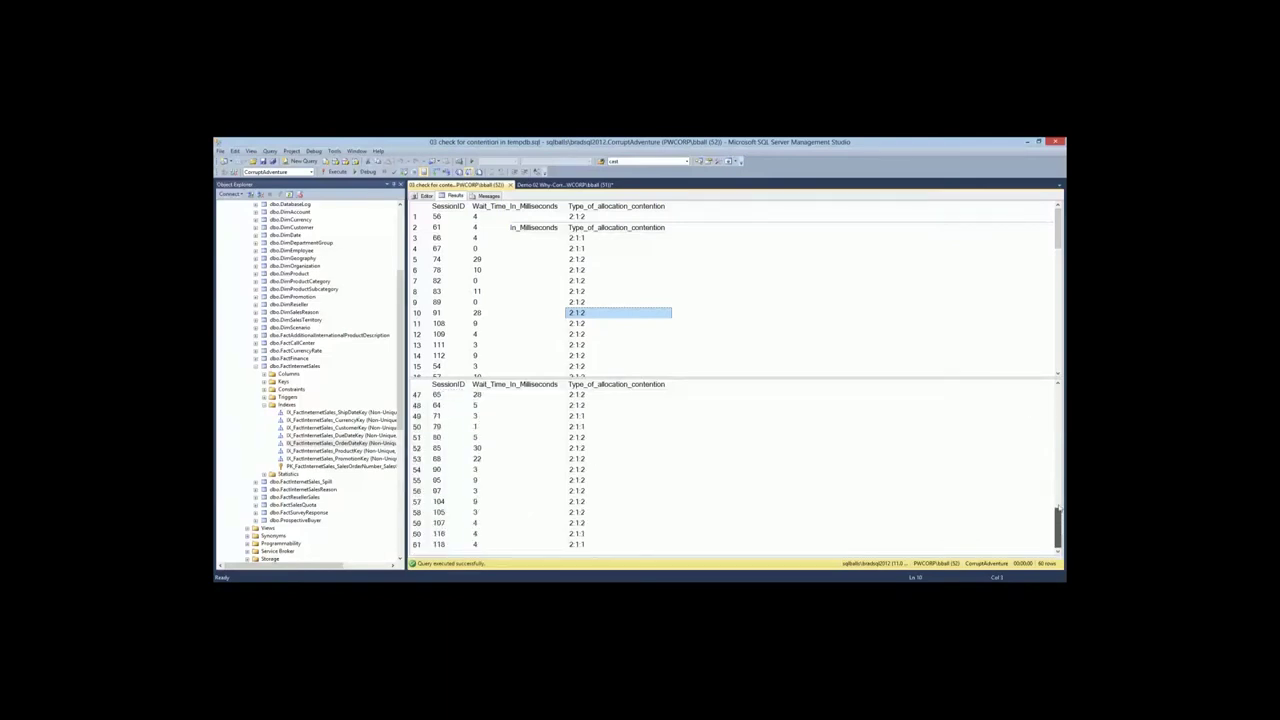
{"action": "left_click", "coordinate": [1055, 401]}
{"action": "left_click", "coordinate": [1055, 401]}
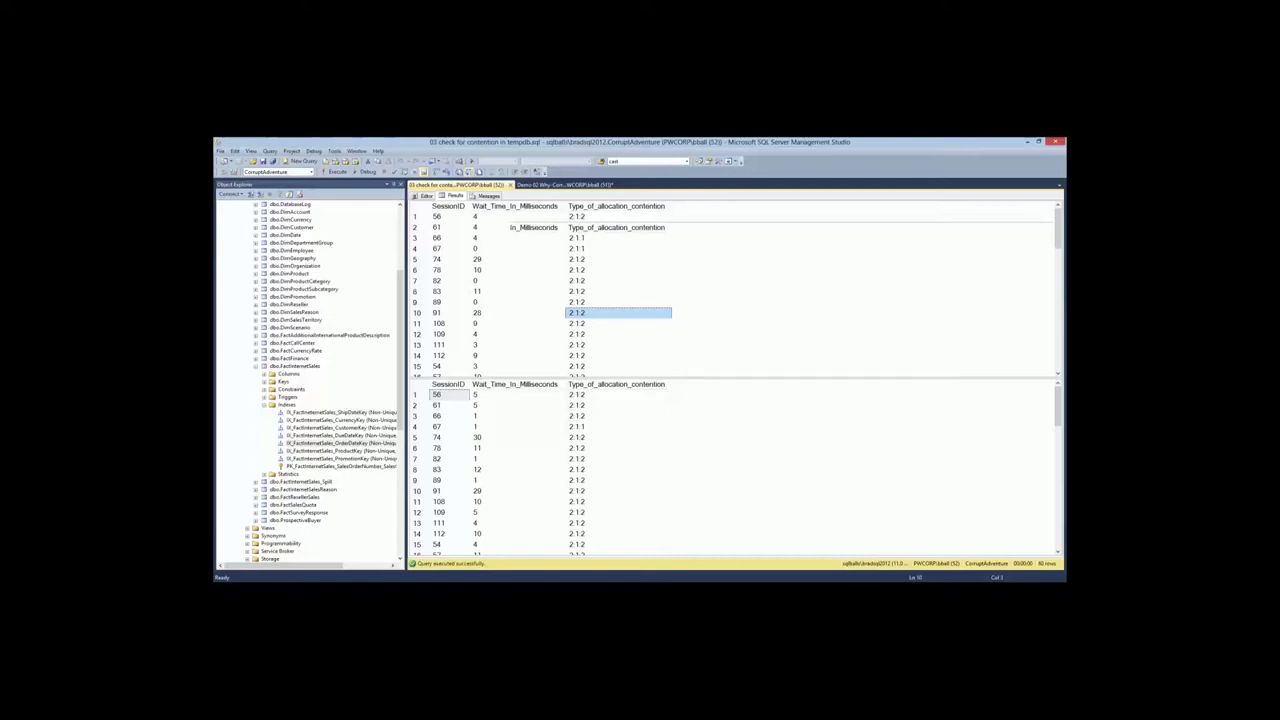
Check the CPU utilization in Task Manager and the query load in SQL Load Generator, and minimize the generator
{"action": "key", "text": "ctrl+shift+Escape"}
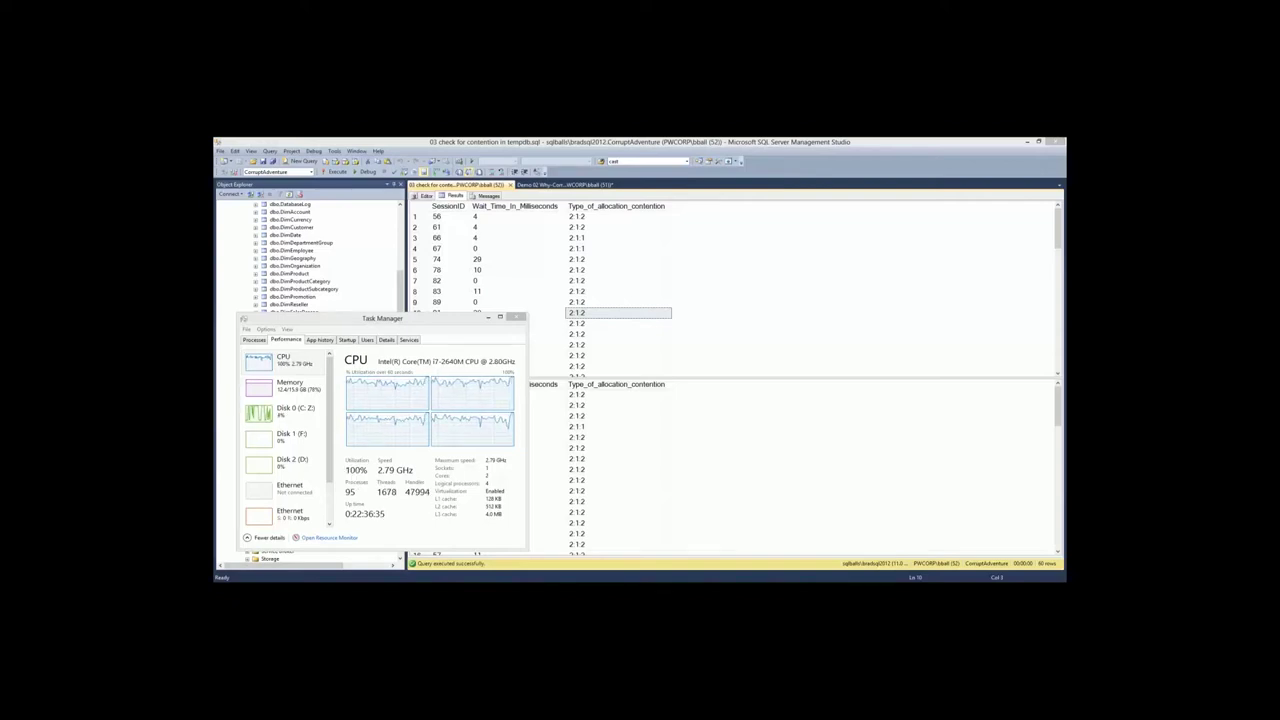
{"action": "key", "text": "alt+Tab"}
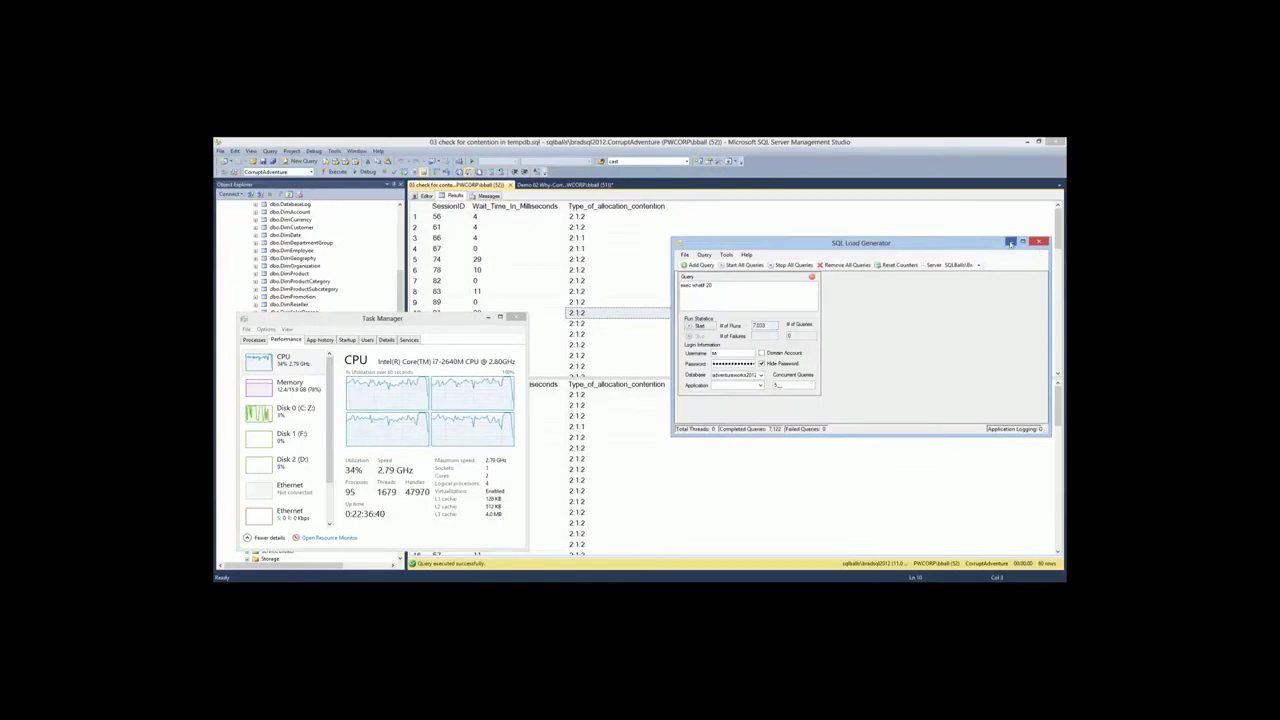
{"action": "left_click", "coordinate": [1011, 243]}
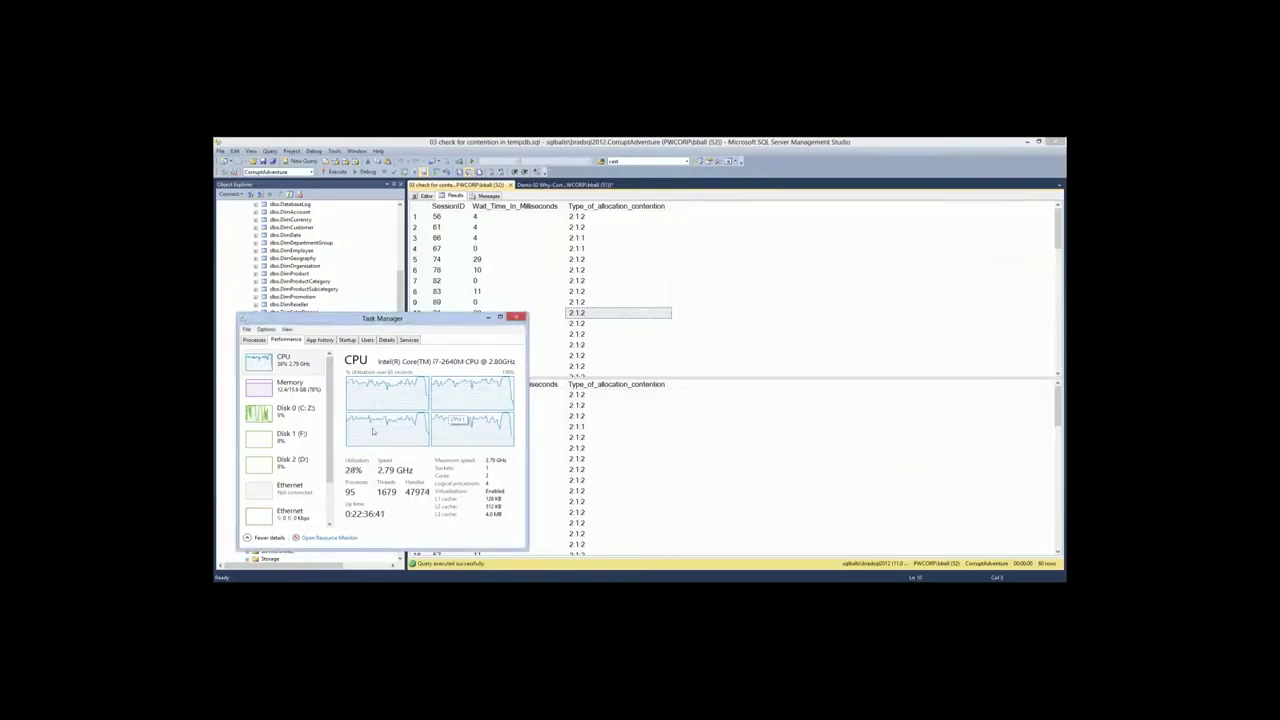
Return to Management Studio and close the tempdb contention check script
{"action": "left_click", "coordinate": [865, 476]}
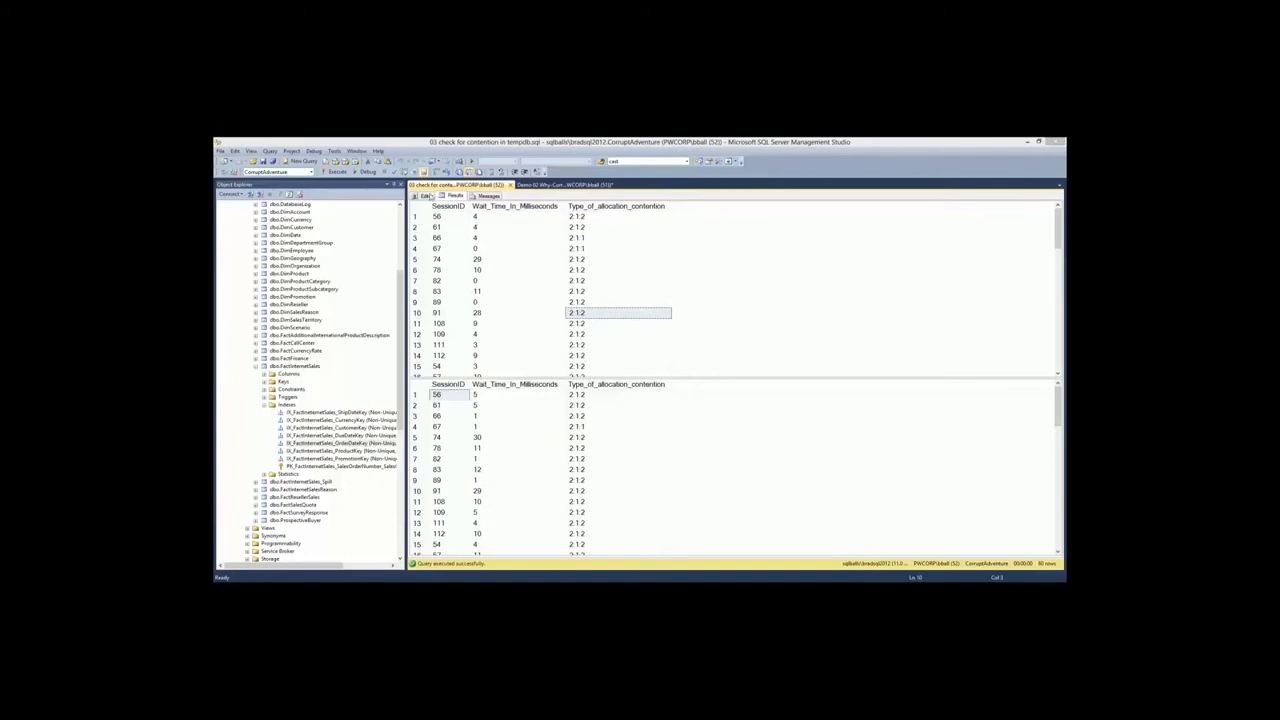
{"action": "left_click", "coordinate": [425, 196]}
{"action": "left_click", "coordinate": [510, 185]}
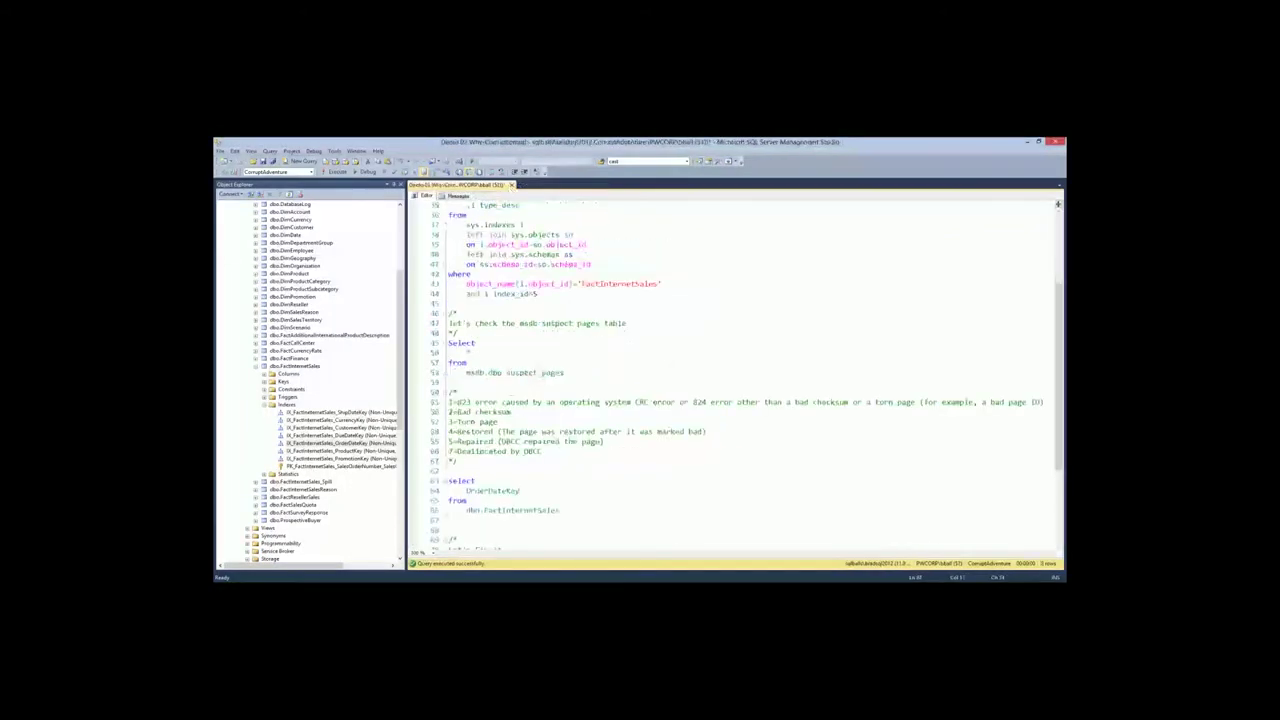
Switch to PowerPoint, start the slide show from "Why Does it Matter?" and advance to the Allocation Units slide
{"action": "key", "text": "alt+Tab"}
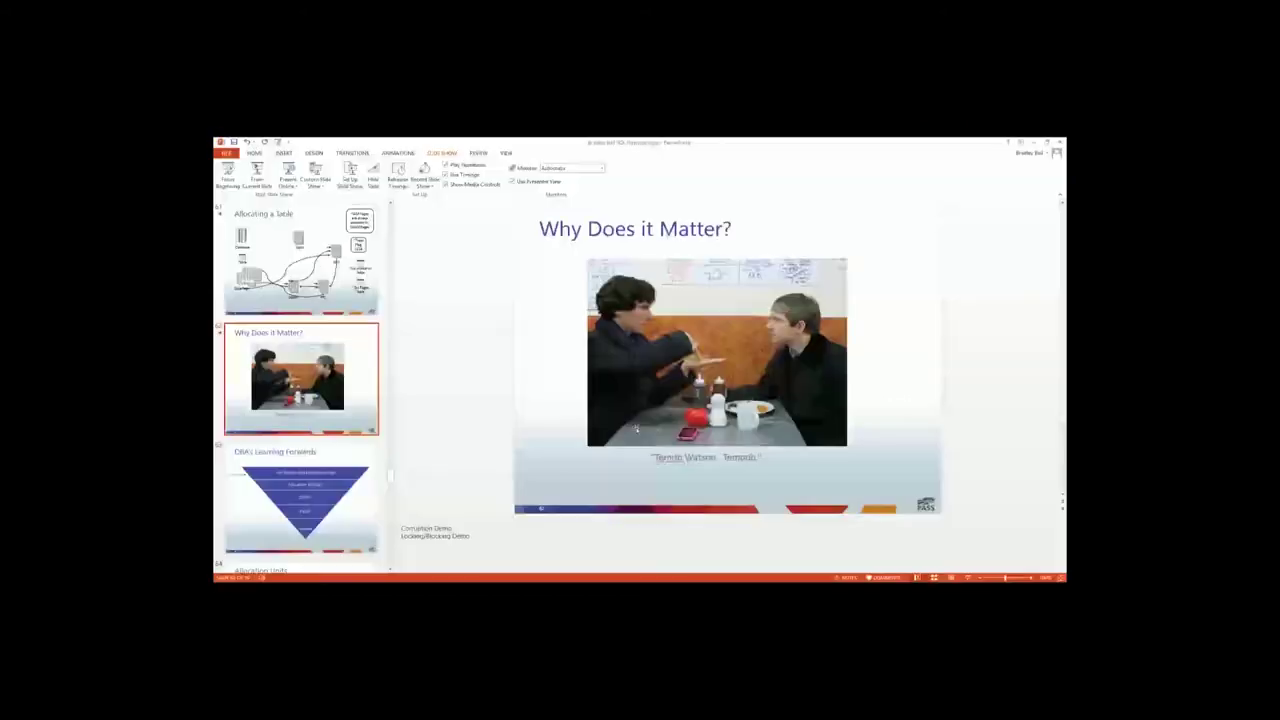
{"action": "left_click", "coordinate": [257, 175]}
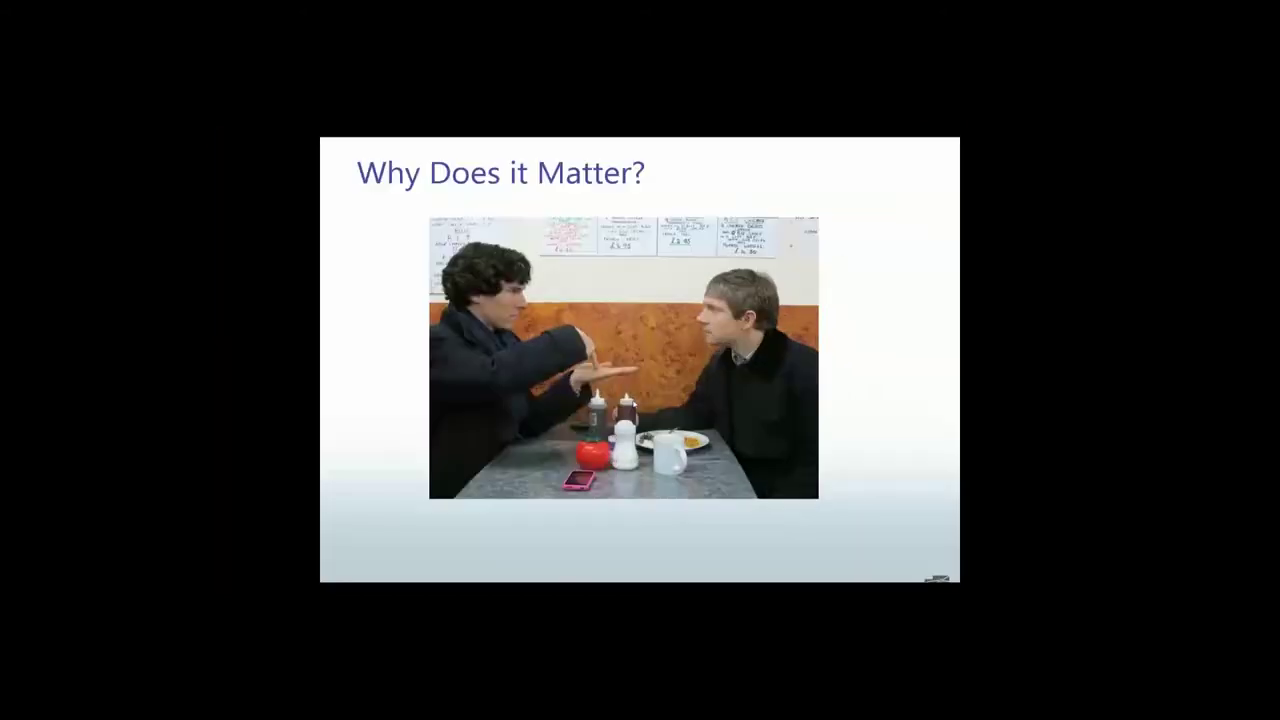
{"action": "left_click", "coordinate": [838, 391]}
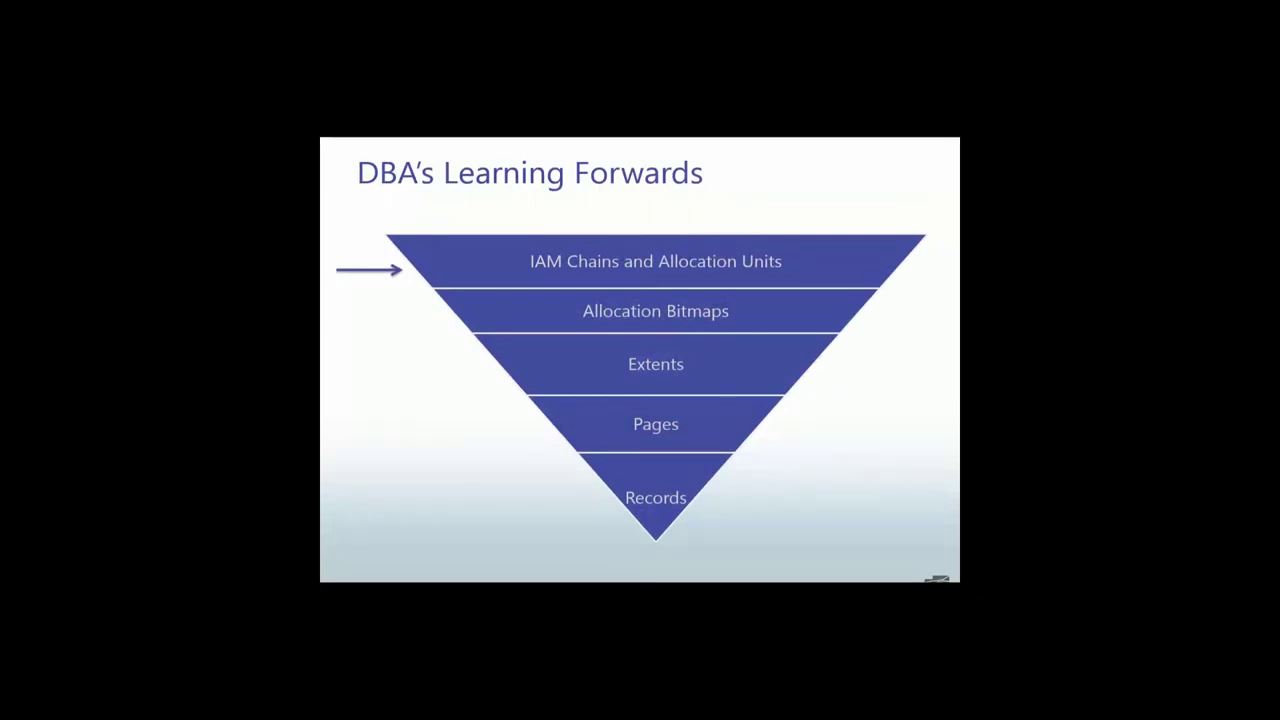
{"action": "key", "text": "Right"}
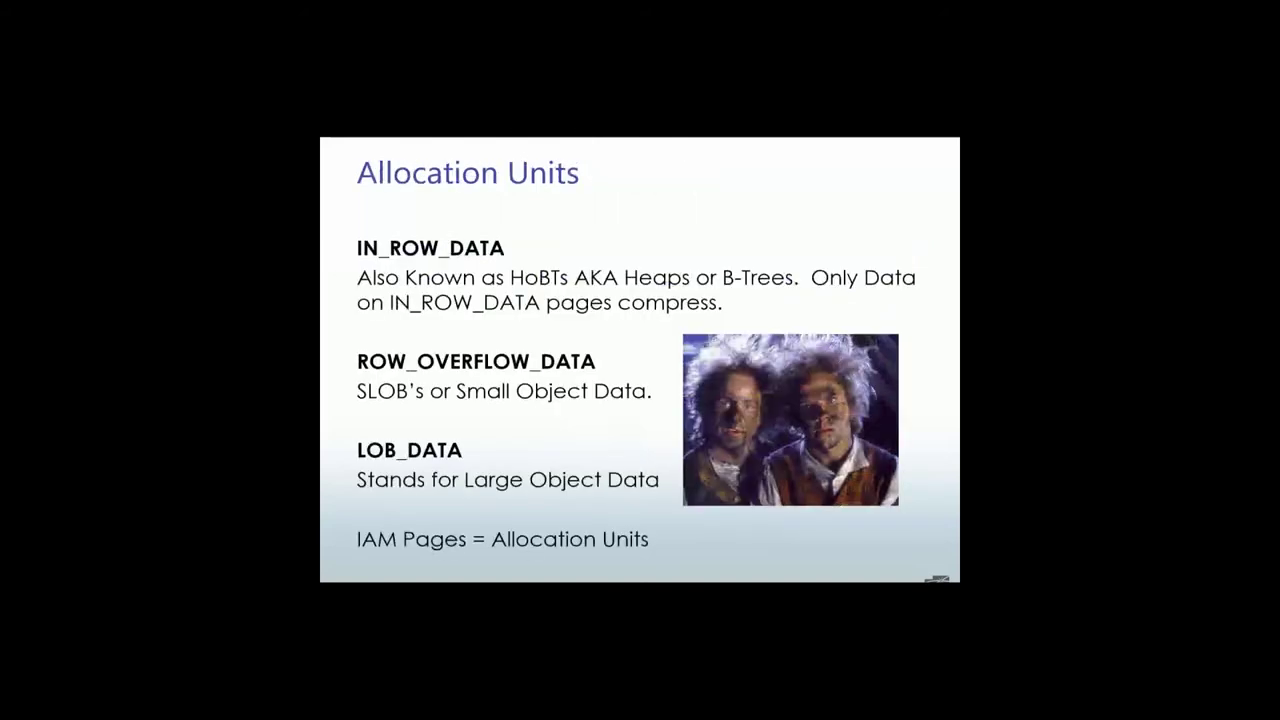
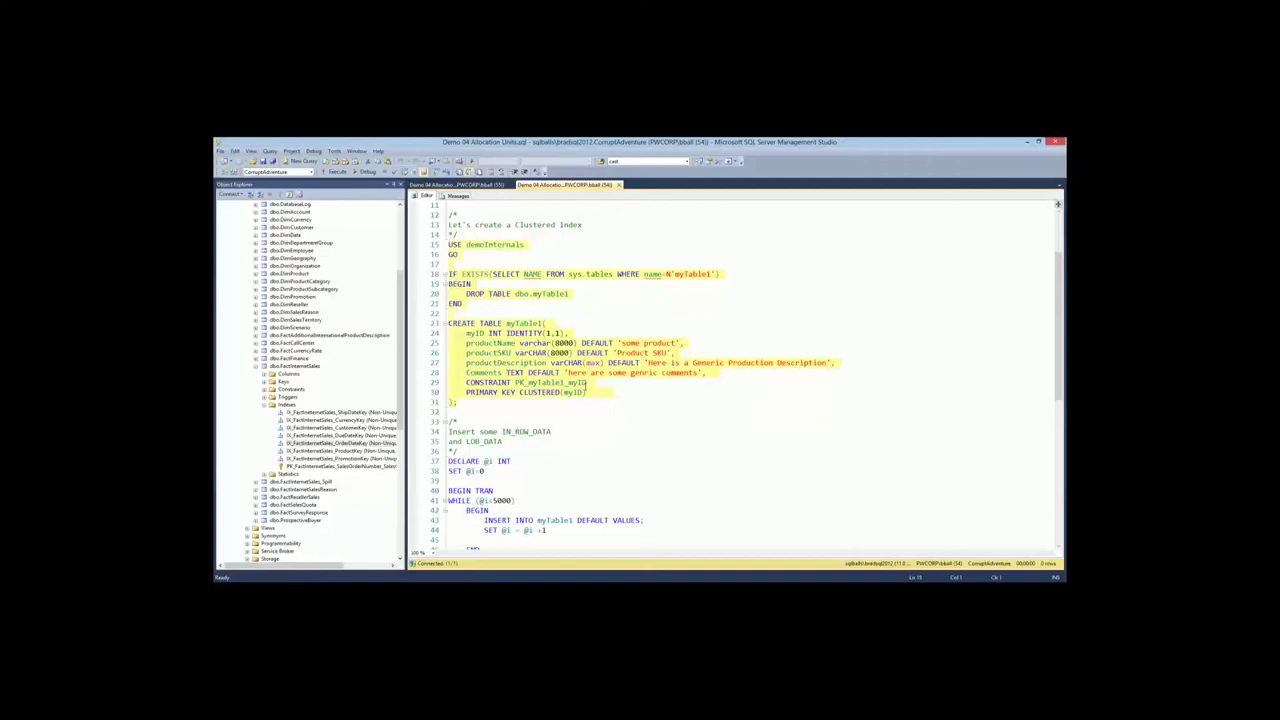
Create the myTable1 table with its clustered primary key in demoInternals, and run the loop inserting 5000 rows of default values
{"action": "key", "text": "F5"}
{"action": "scroll", "coordinate": [495, 450], "scroll_direction": "down", "scroll_amount": 4}
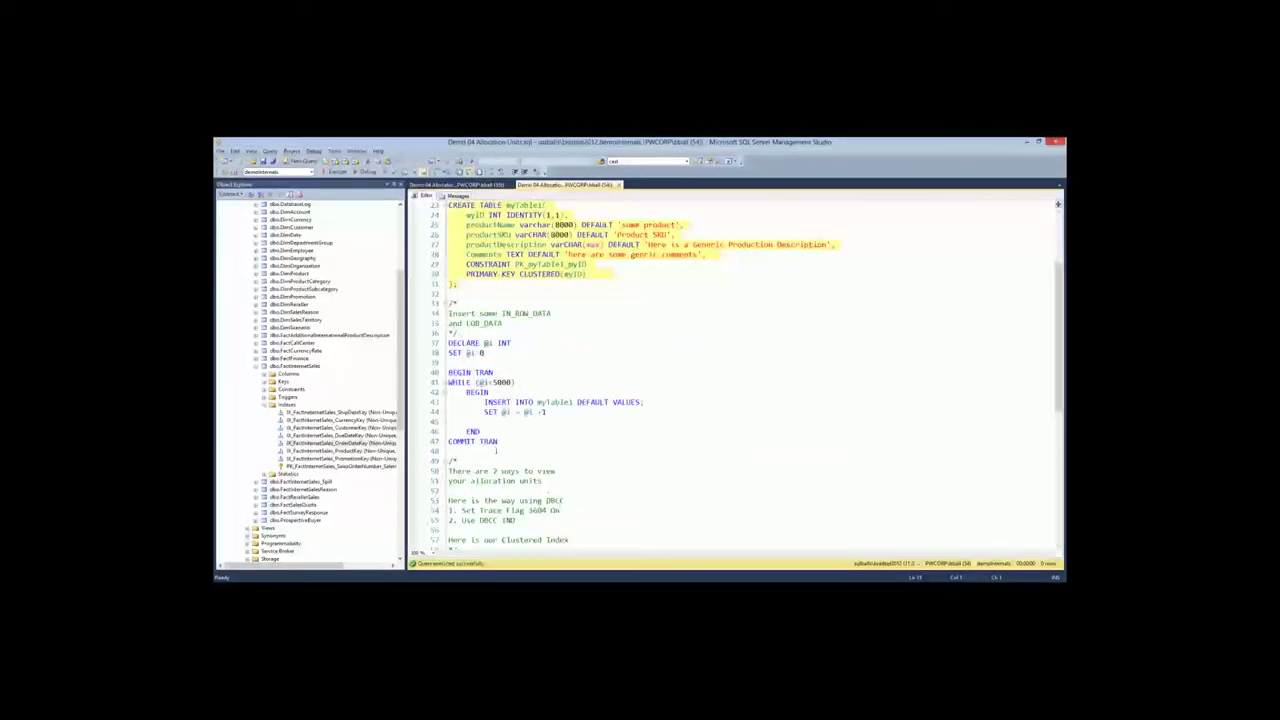
{"action": "left_click_drag", "start_coordinate": [548, 412], "coordinate": [448, 382]}
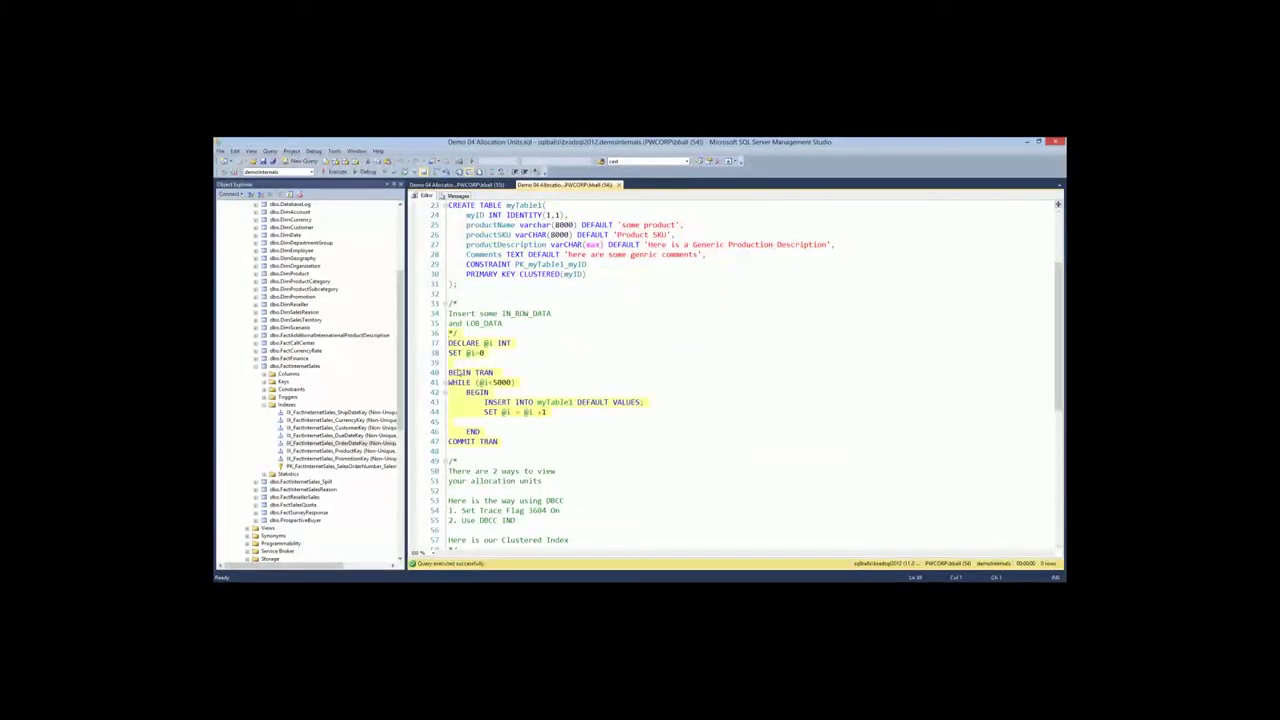
{"action": "left_click", "coordinate": [460, 372]}
{"action": "left_click_drag", "start_coordinate": [497, 431], "coordinate": [424, 347]}
{"action": "key", "text": "F5"}
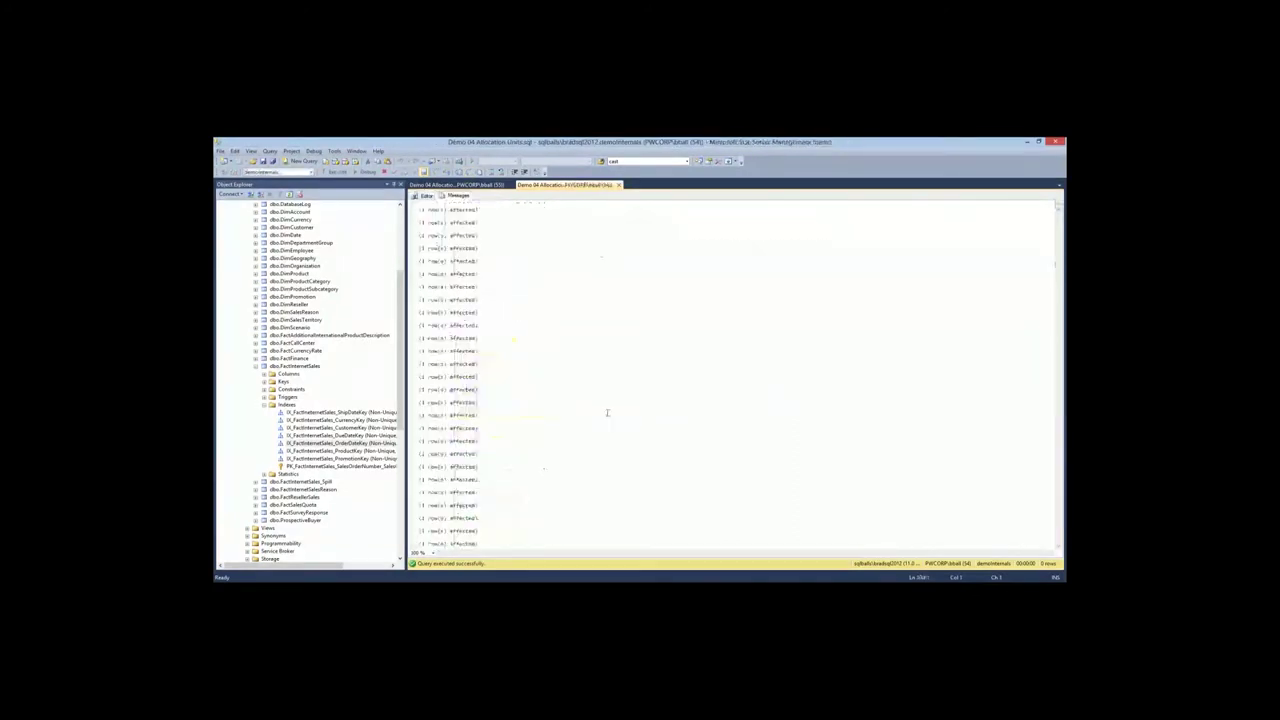
Turn on trace flag 3604 and run DBCC IND for index 1 of myTable1 in demoInternals
{"action": "scroll", "coordinate": [566, 422], "scroll_direction": "down", "scroll_amount": 7}
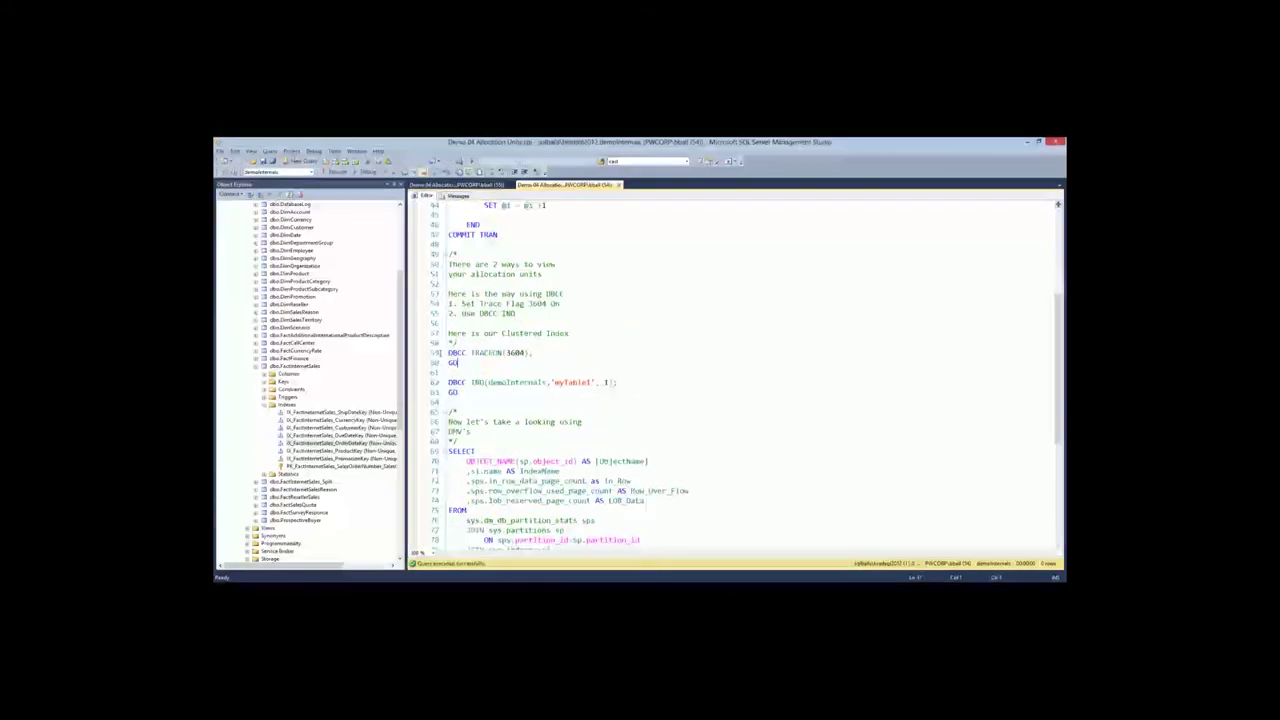
{"action": "key", "text": "F5"}
{"action": "left_click_drag", "start_coordinate": [618, 382], "coordinate": [423, 382]}
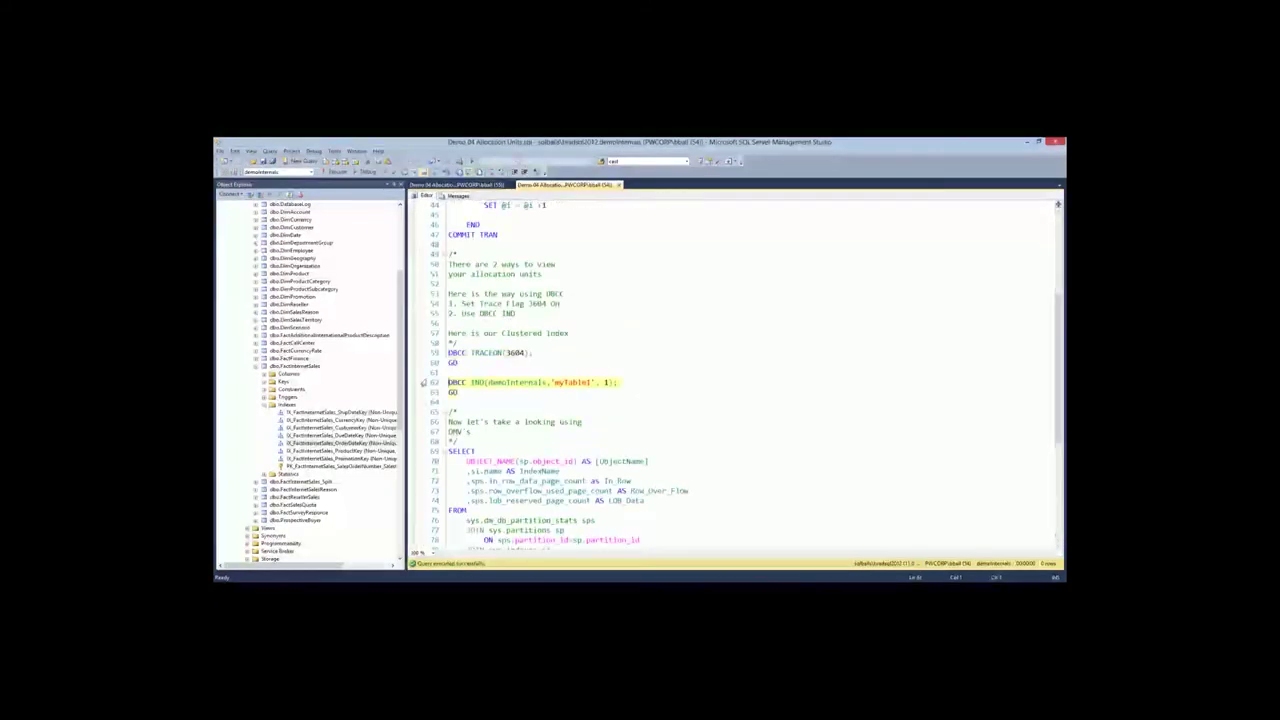
{"action": "key", "text": "F5"}
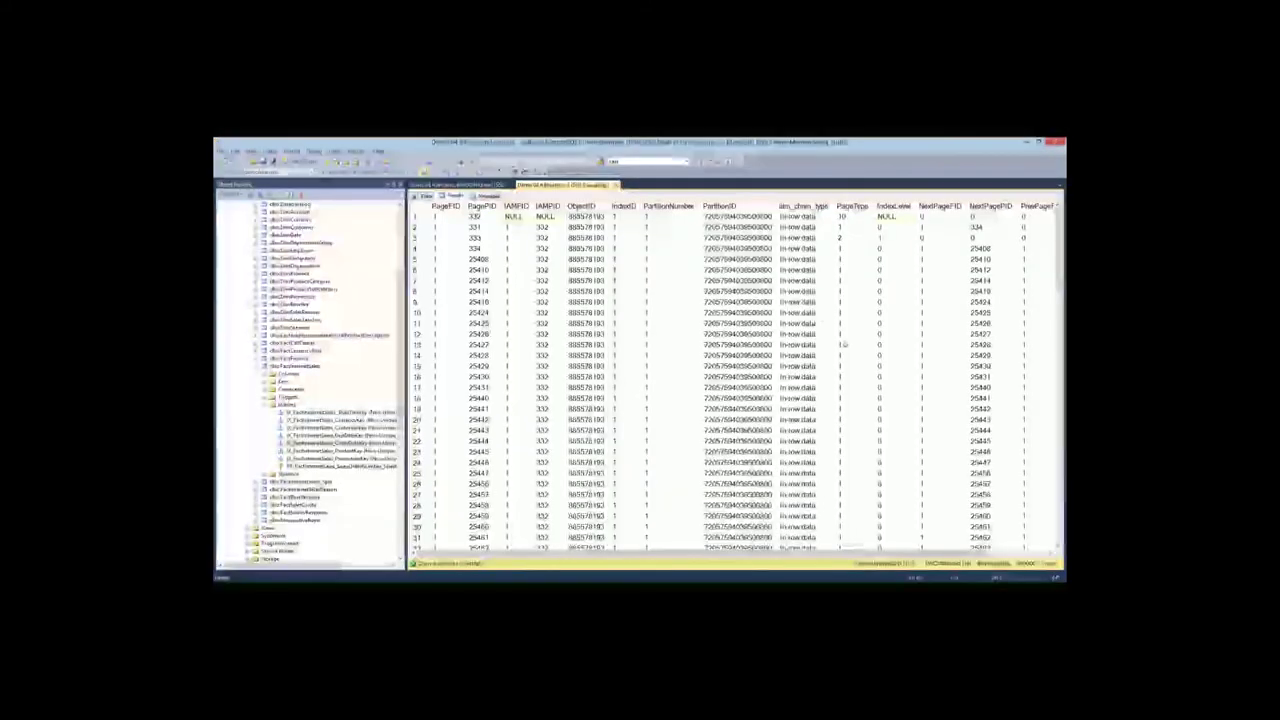
Examine the page types and index levels of the in-row data and LOB data pages in the DBCC IND output
{"action": "left_click", "coordinate": [800, 302]}
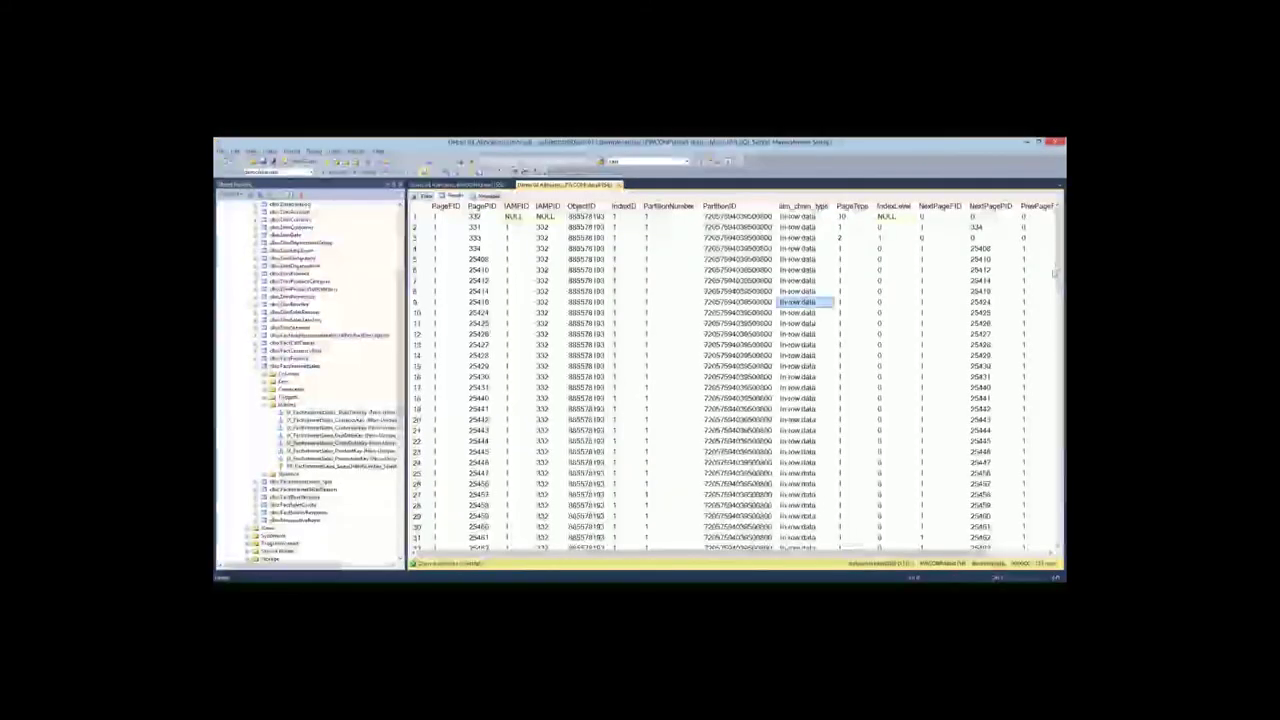
{"action": "left_click", "coordinate": [840, 312]}
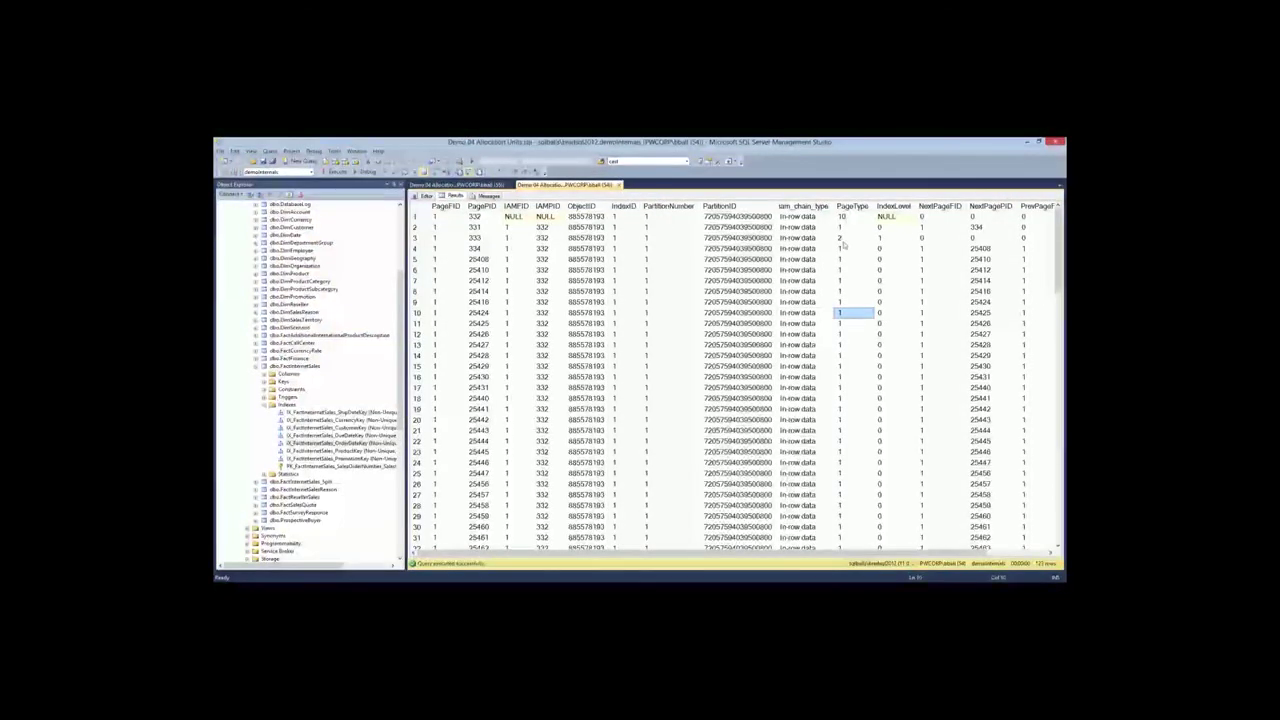
{"action": "left_click", "coordinate": [843, 238]}
{"action": "left_click", "coordinate": [895, 241]}
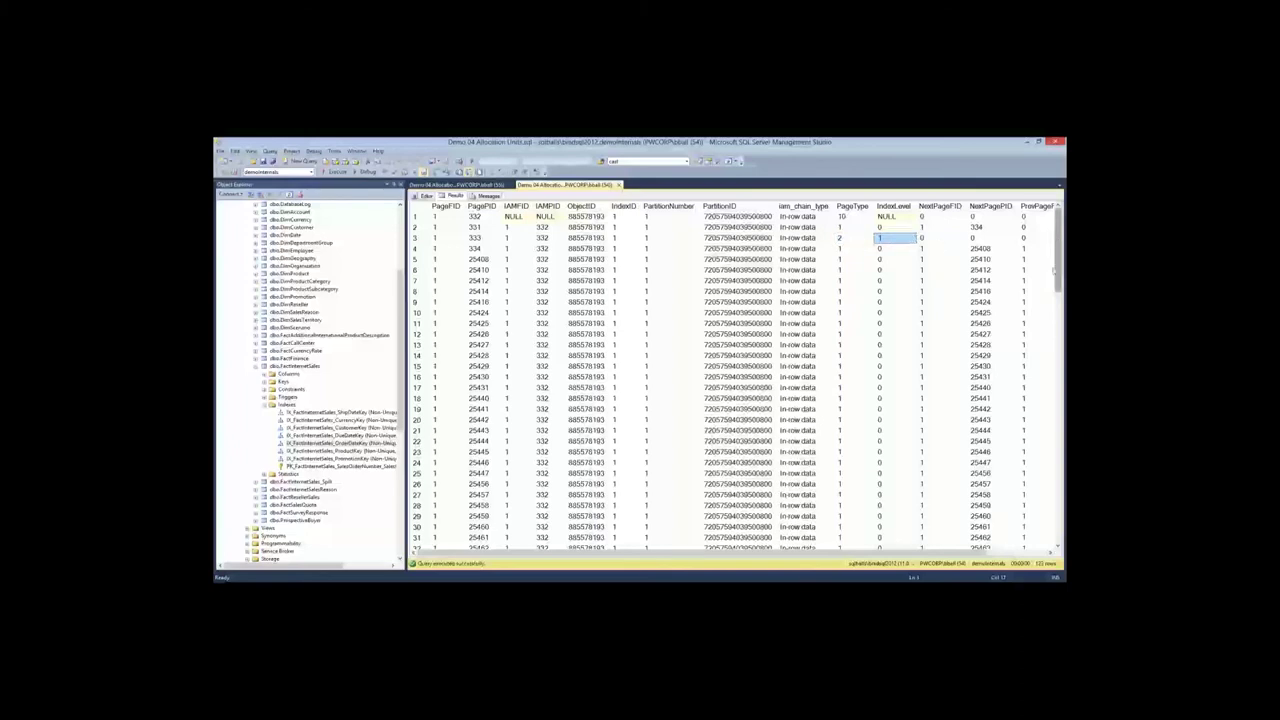
{"action": "left_click_drag", "start_coordinate": [1054, 270], "coordinate": [1055, 425]}
{"action": "left_click", "coordinate": [843, 322]}
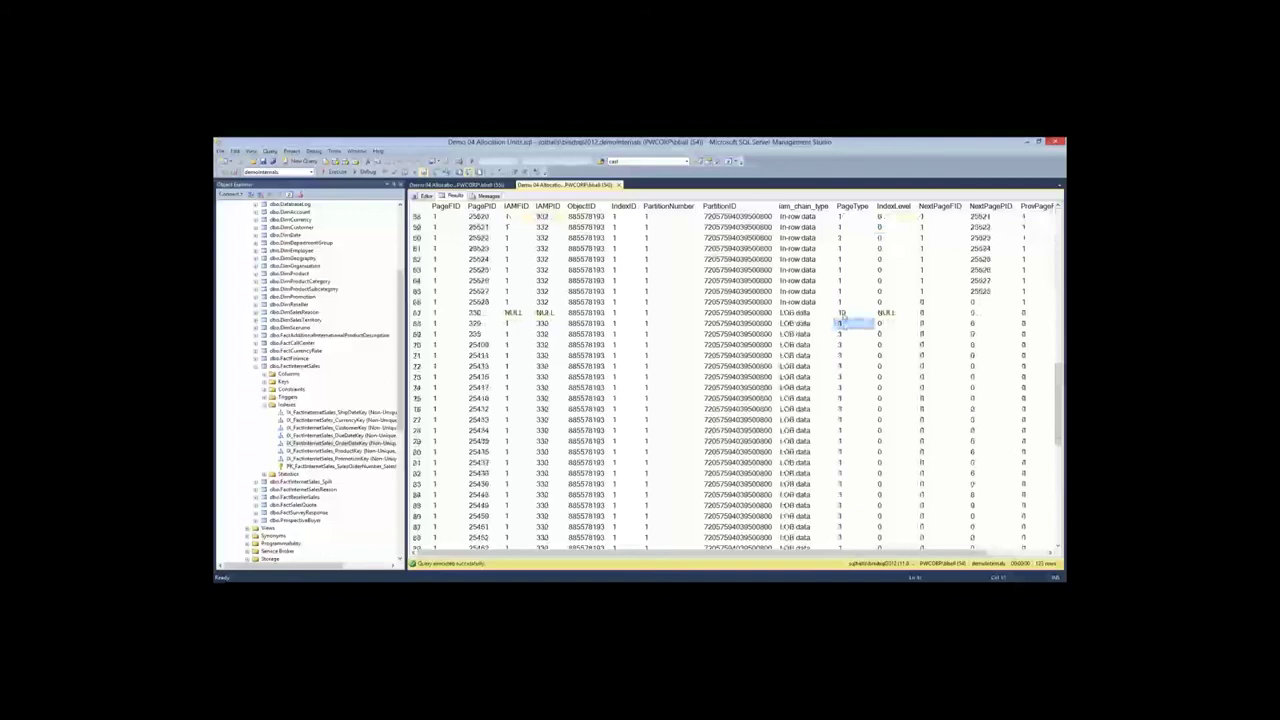
{"action": "left_click", "coordinate": [846, 313]}
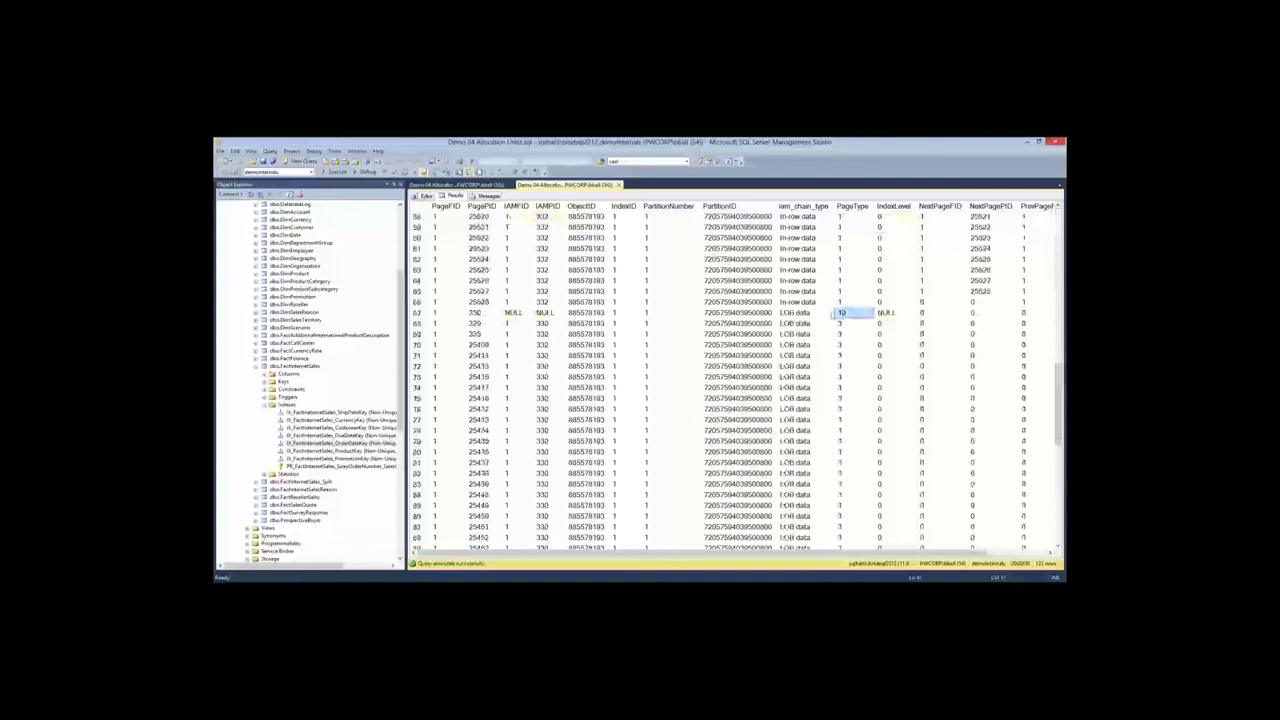
{"action": "left_click", "coordinate": [845, 324]}
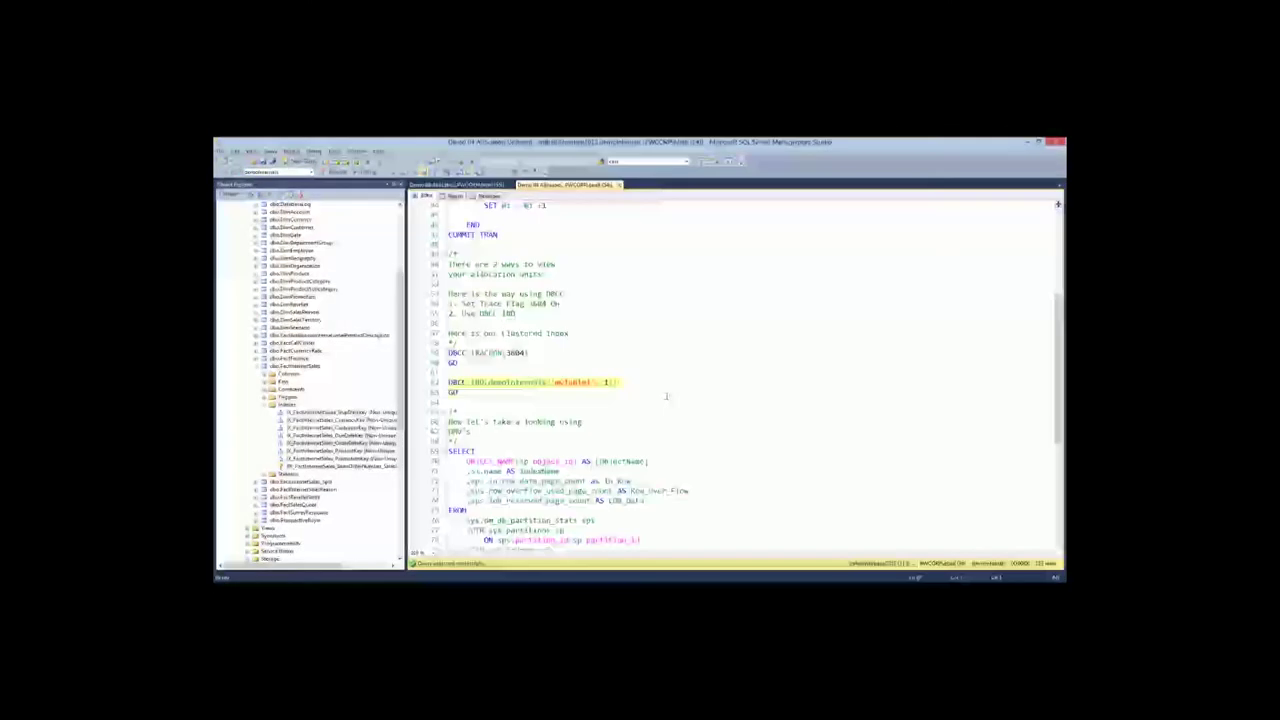
Run the first DMV query listing in-row, row-overflow and LOB page counts for the indexes of all user tables
{"action": "scroll", "coordinate": [666, 397], "scroll_direction": "down", "scroll_amount": 5}
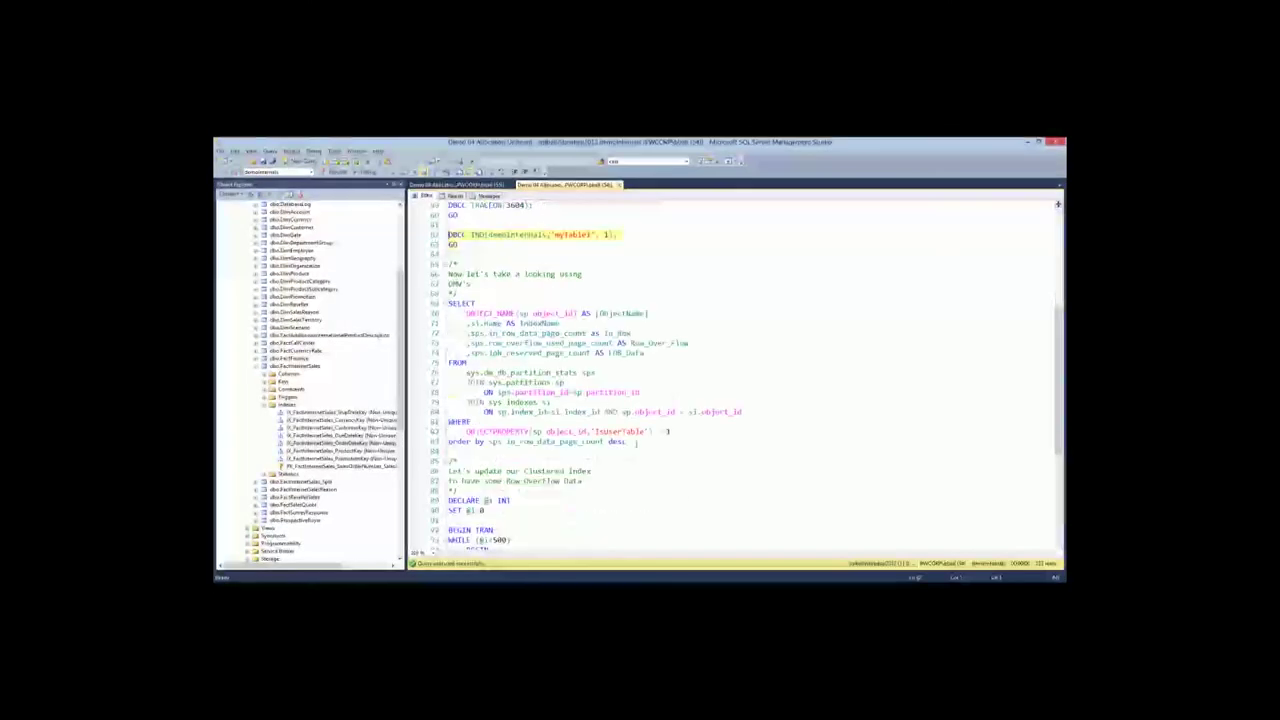
{"action": "left_click_drag", "start_coordinate": [637, 441], "coordinate": [416, 309]}
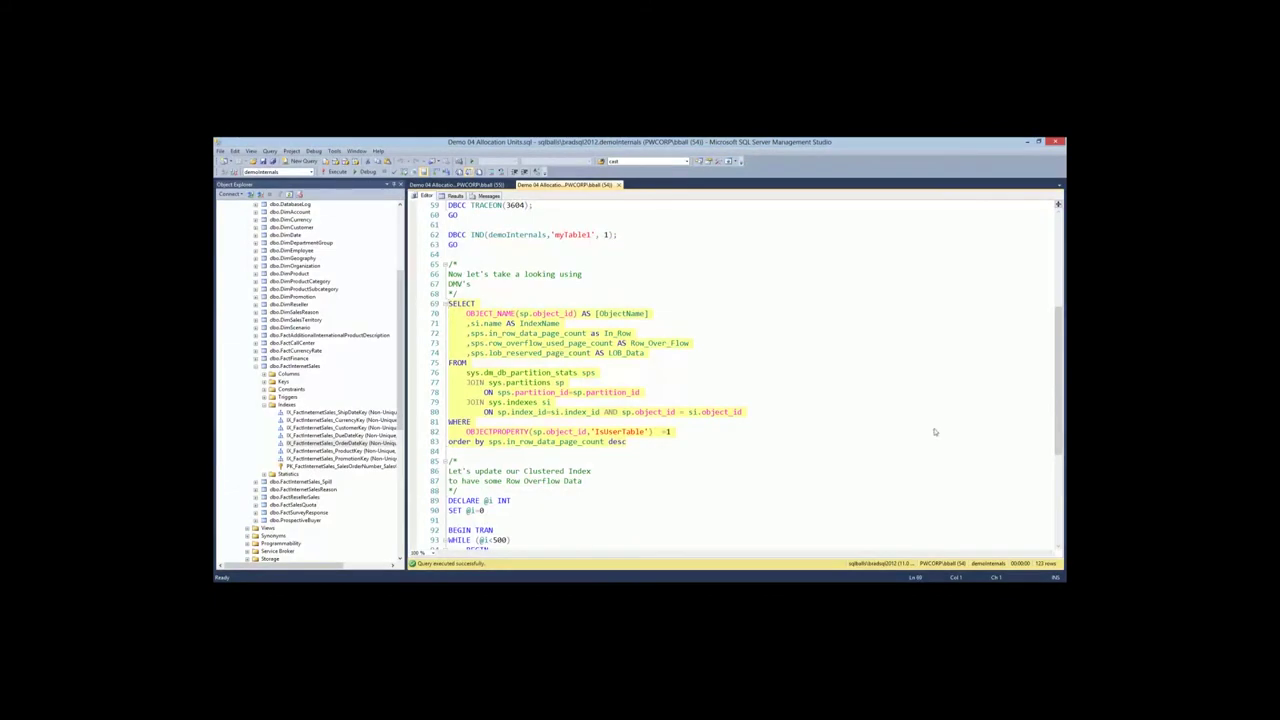
{"action": "key", "text": "F5"}
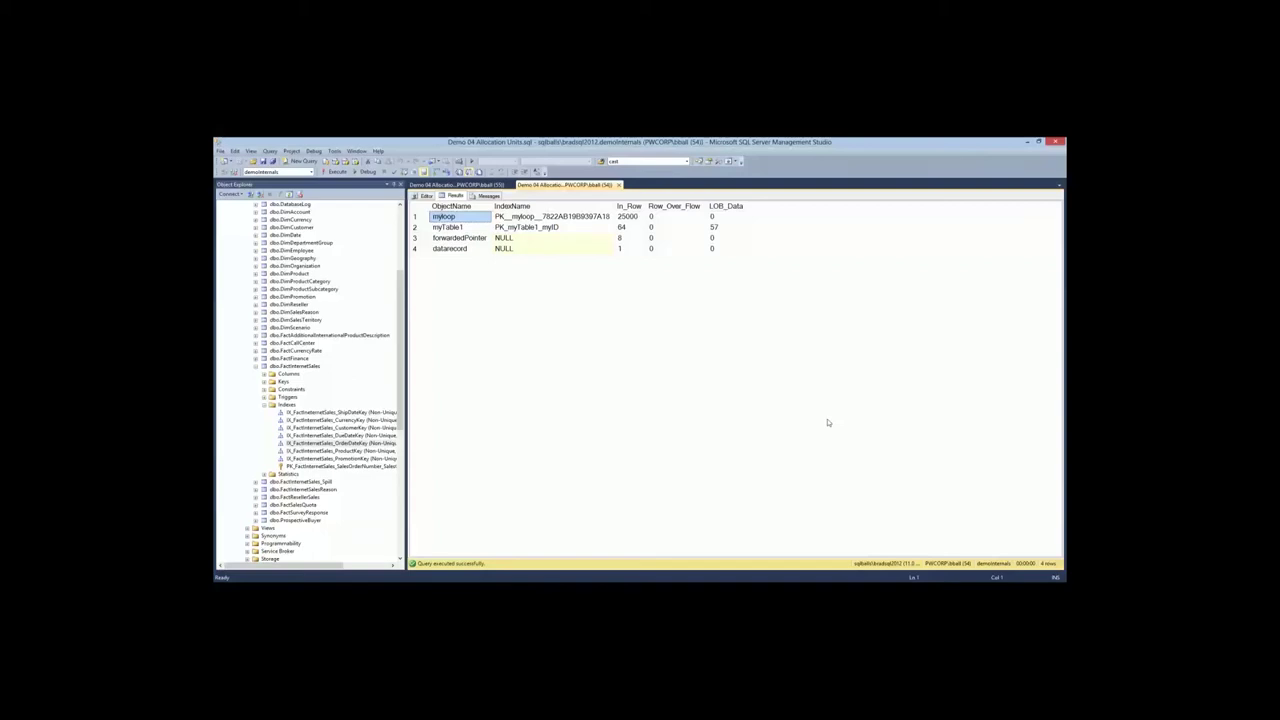
Compare the in-row and LOB page counts of myloop and myTable1 in the results
{"action": "left_click", "coordinate": [636, 218]}
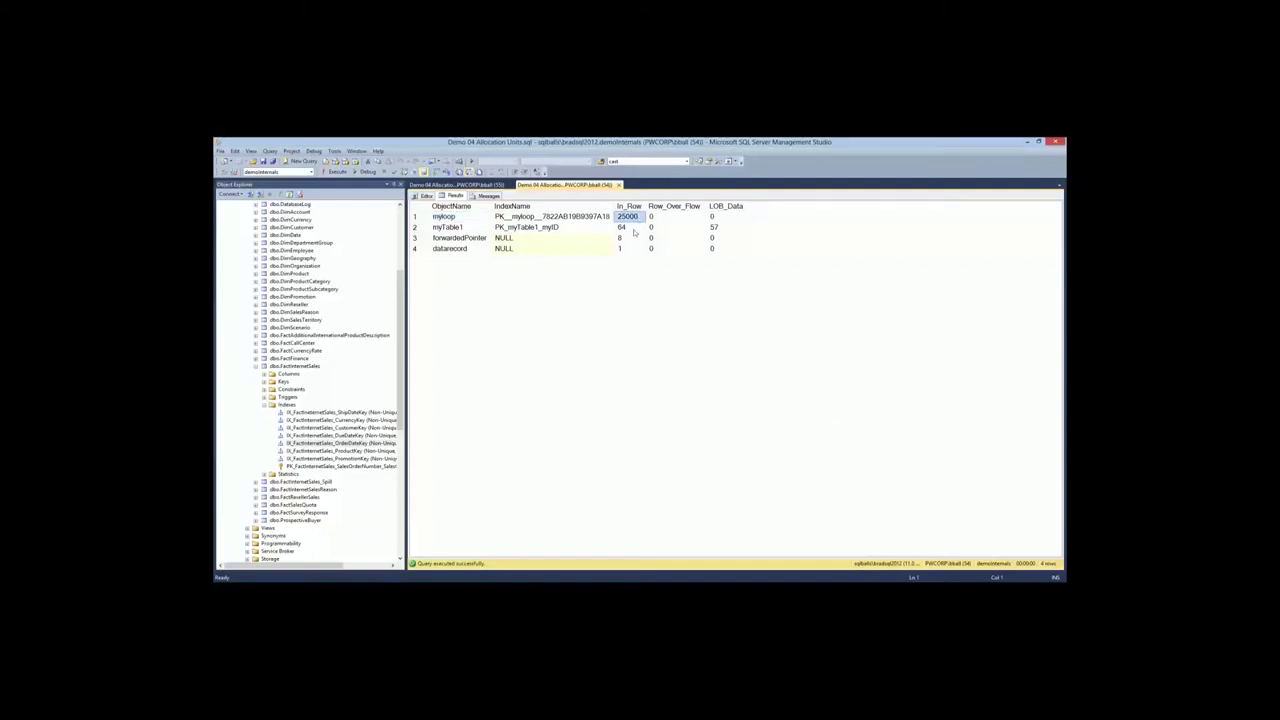
{"action": "left_click", "coordinate": [632, 230]}
{"action": "left_click", "coordinate": [716, 229]}
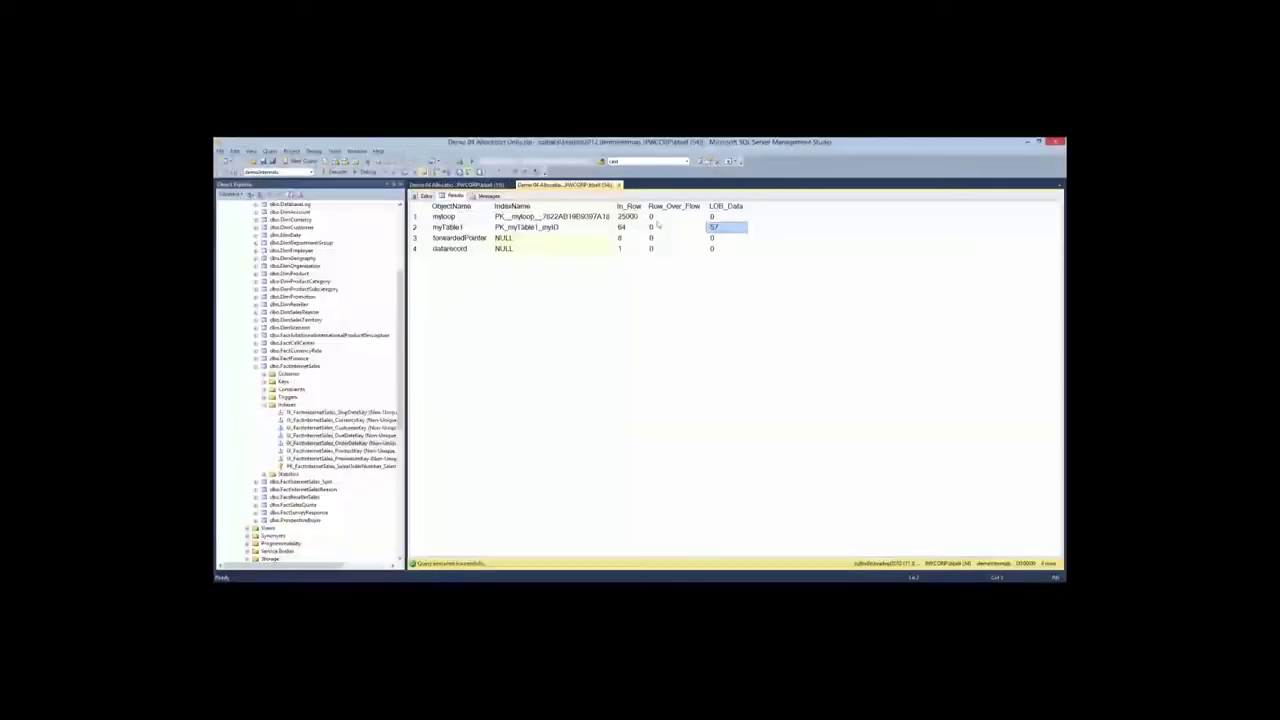
{"action": "left_click", "coordinate": [633, 218]}
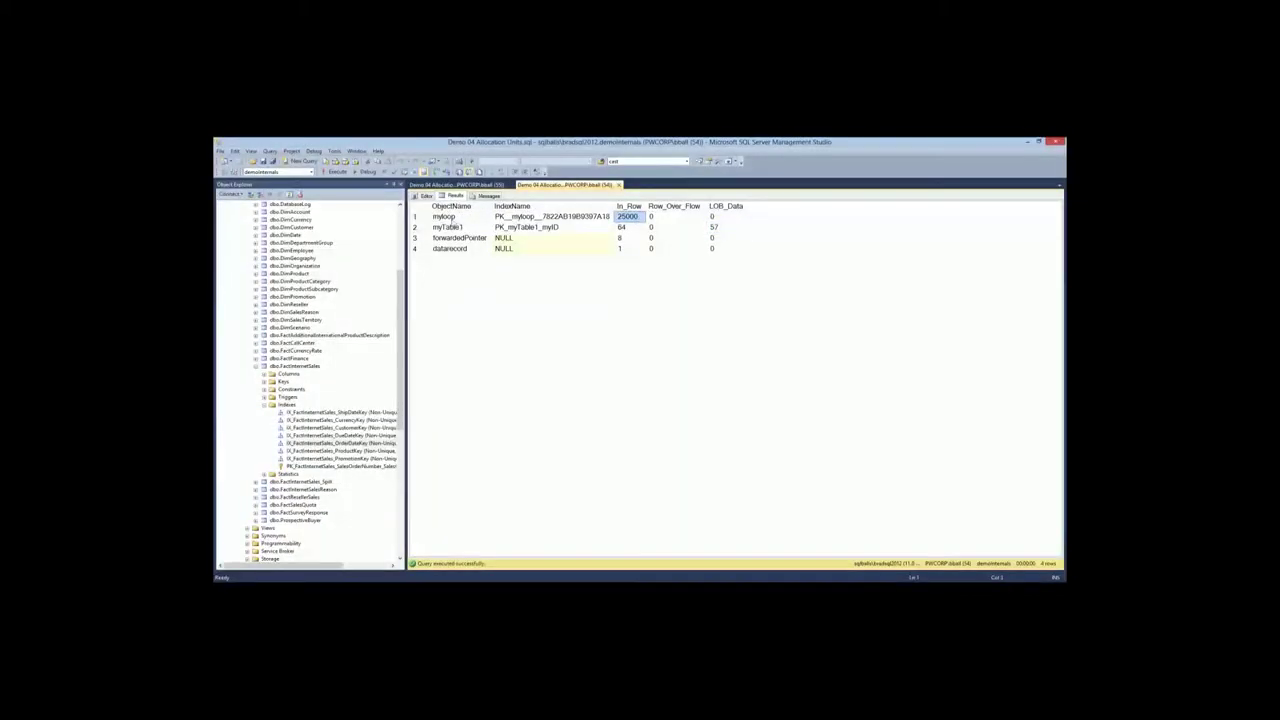
{"action": "left_click", "coordinate": [448, 217]}
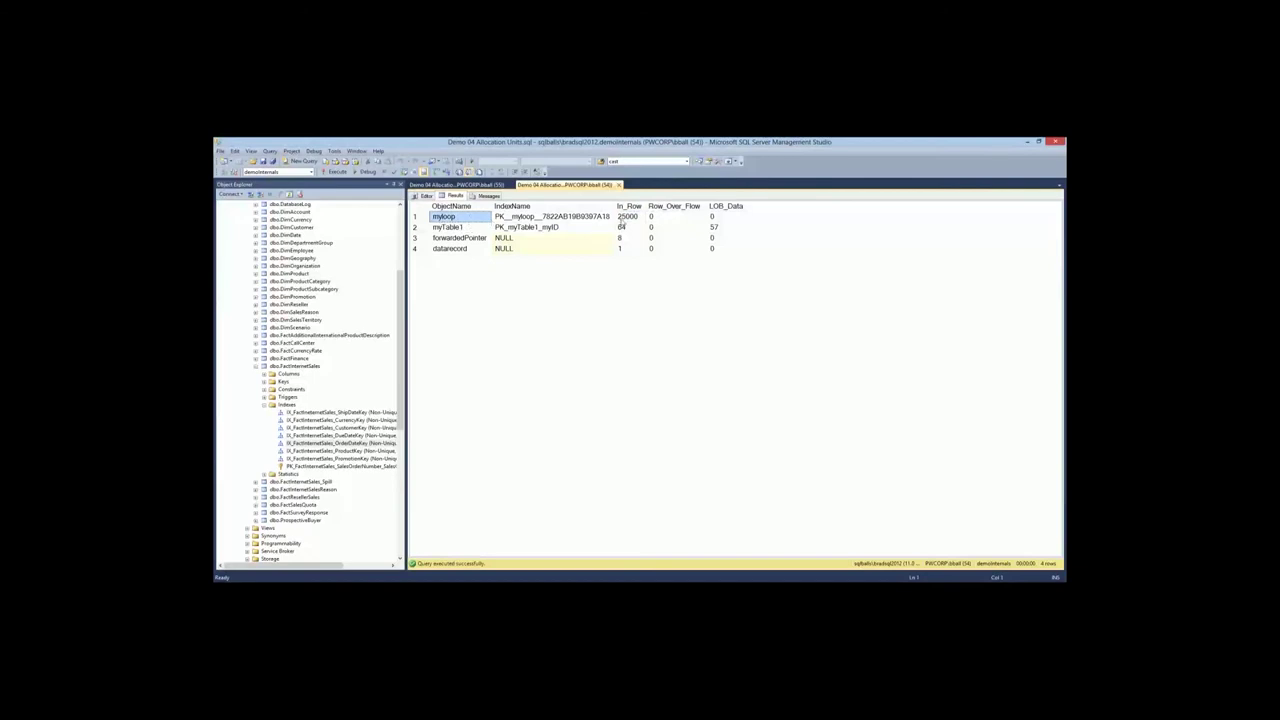
{"action": "left_click", "coordinate": [627, 217]}
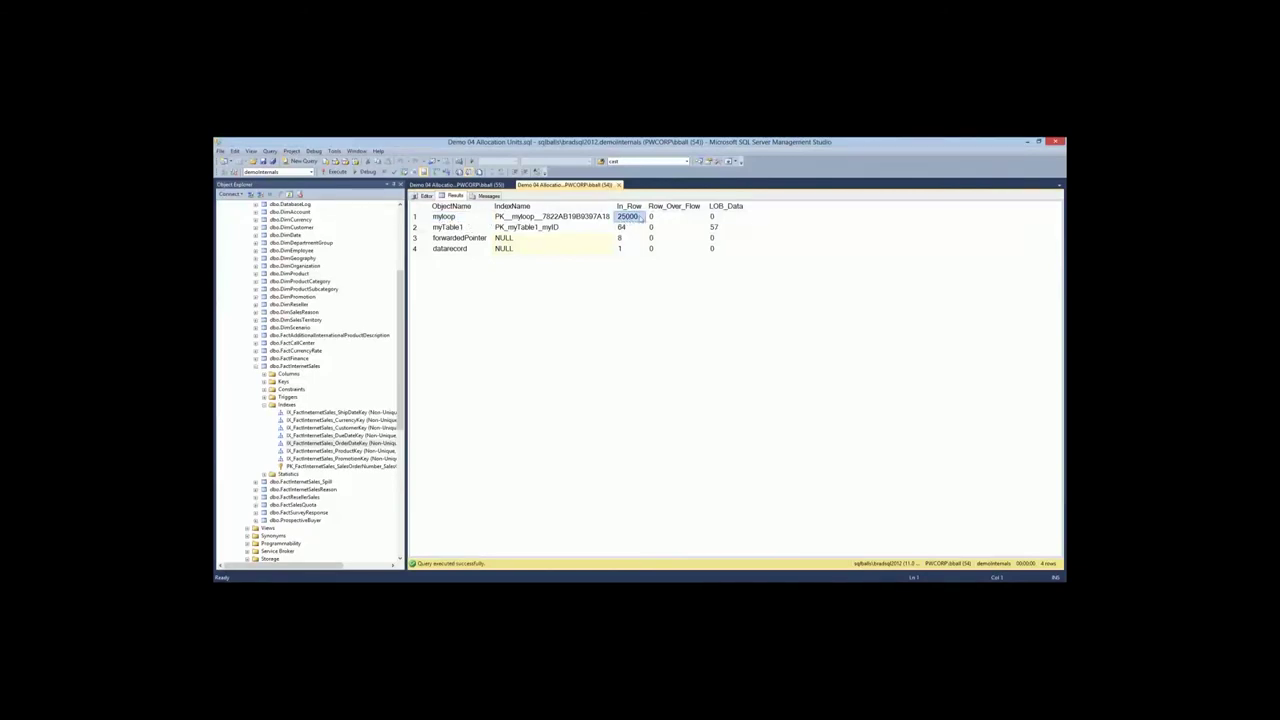
{"action": "left_click", "coordinate": [735, 218]}
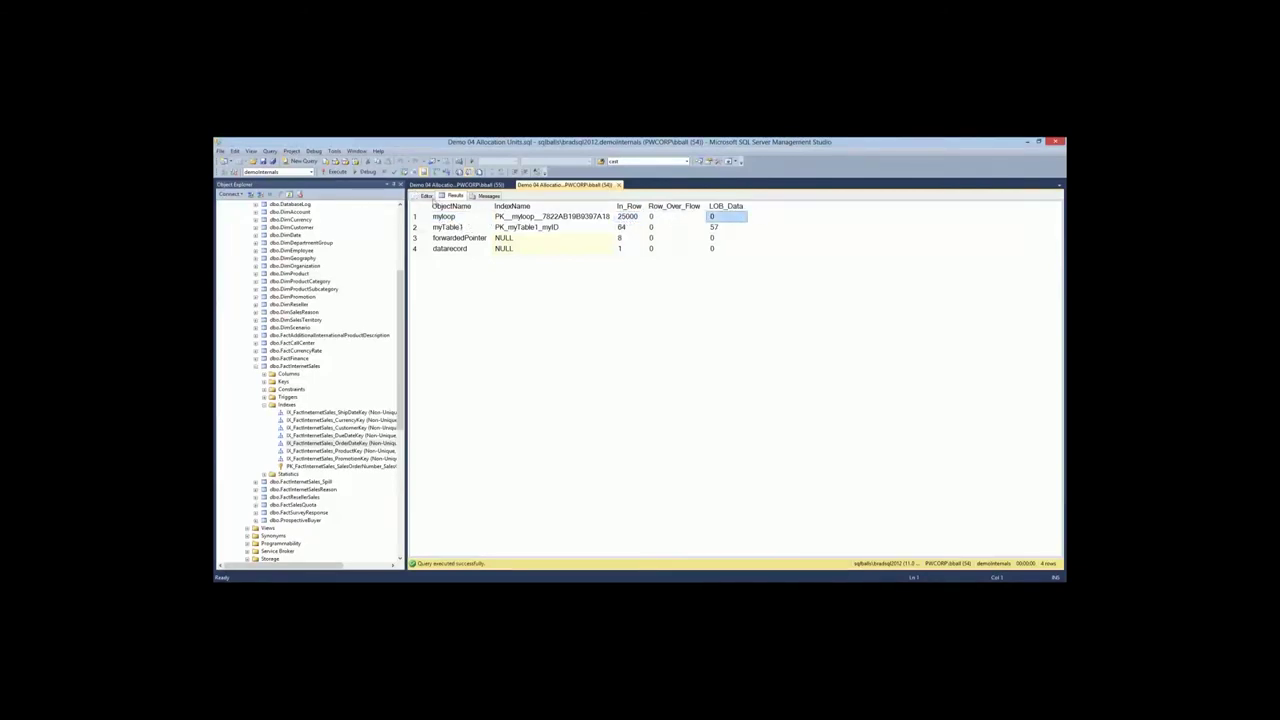
Run the loop inserting 500 rows into myTable1 with 4500 'a' and 3999 'b' characters to generate row-overflow data
{"action": "left_click", "coordinate": [430, 197]}
{"action": "scroll", "coordinate": [470, 425], "scroll_direction": "down", "scroll_amount": 8}
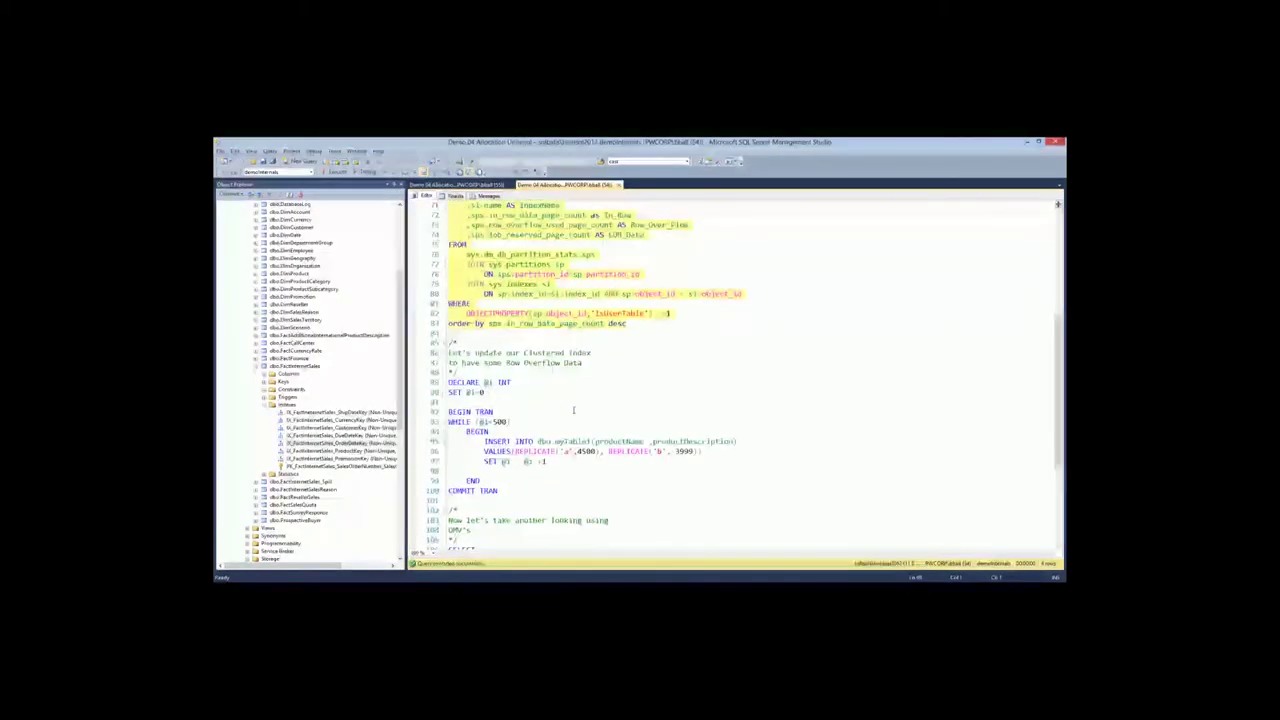
{"action": "left_click_drag", "start_coordinate": [480, 421], "coordinate": [470, 420]}
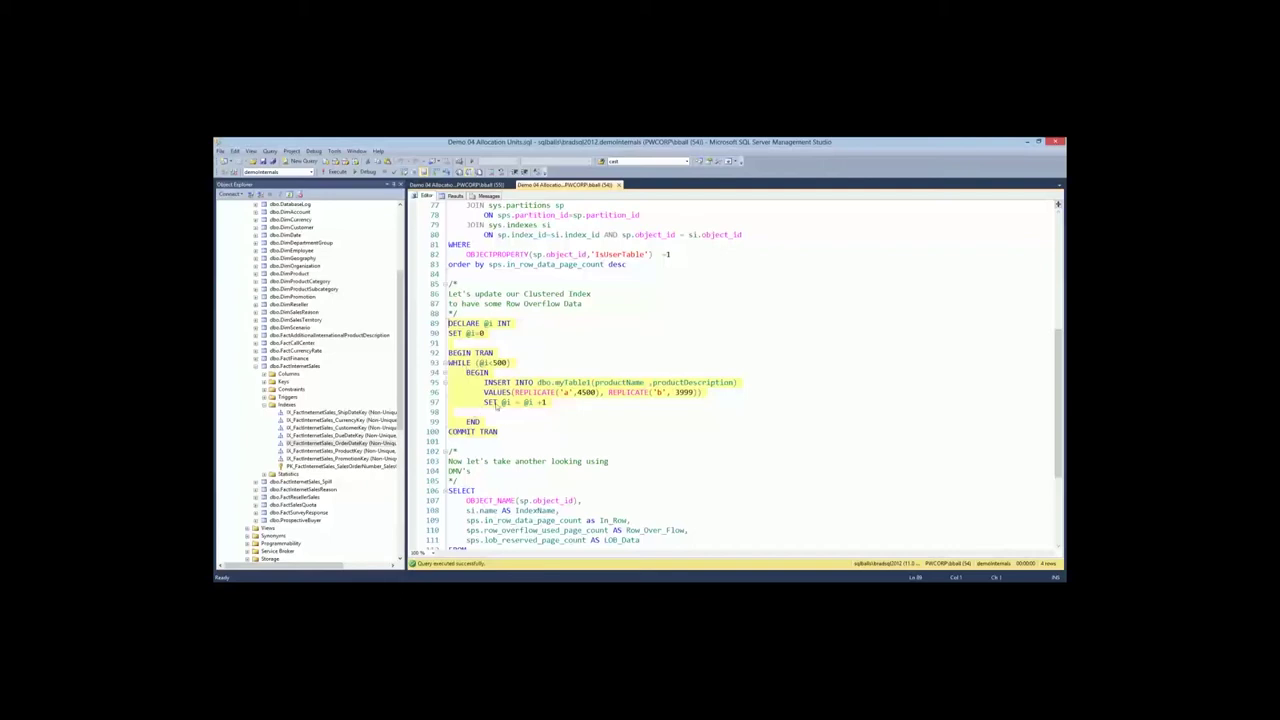
{"action": "key", "text": "F5"}
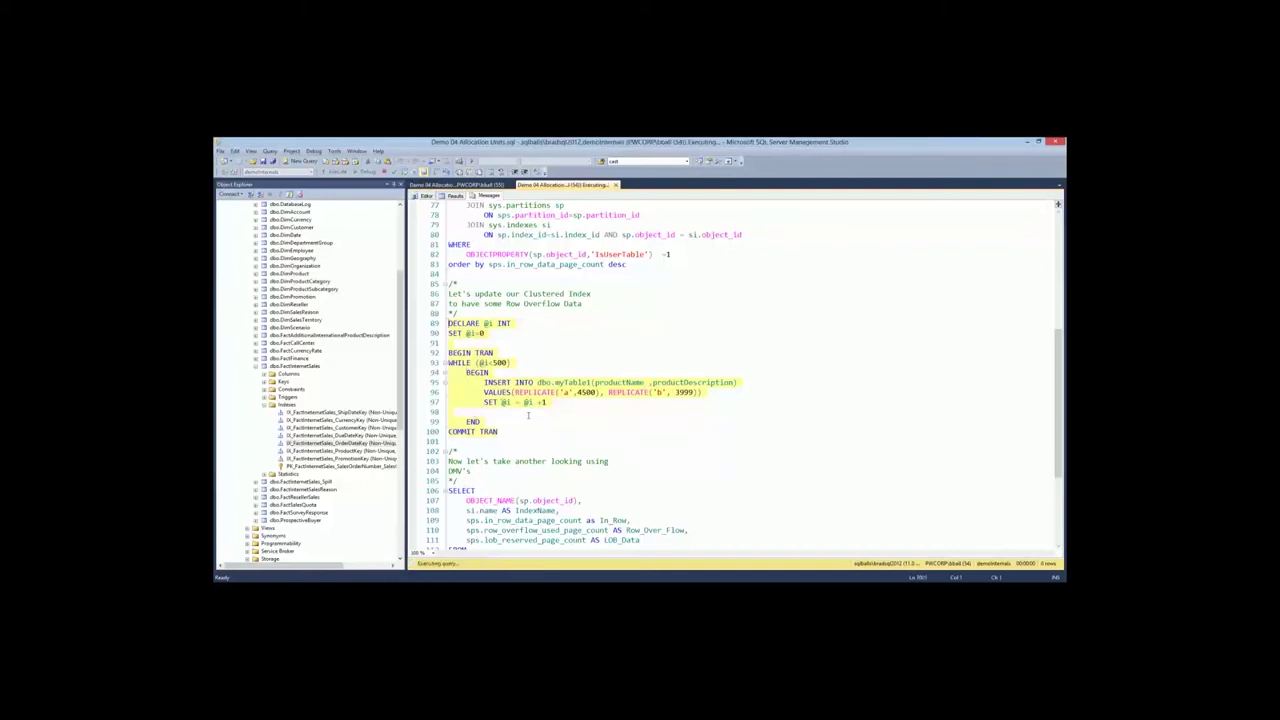
Run the second DMV query and check myTable1's in-row, row-overflow and LOB page counts
{"action": "key", "text": "ctrl+r"}
{"action": "scroll", "coordinate": [528, 415], "scroll_direction": "down", "scroll_amount": 6}
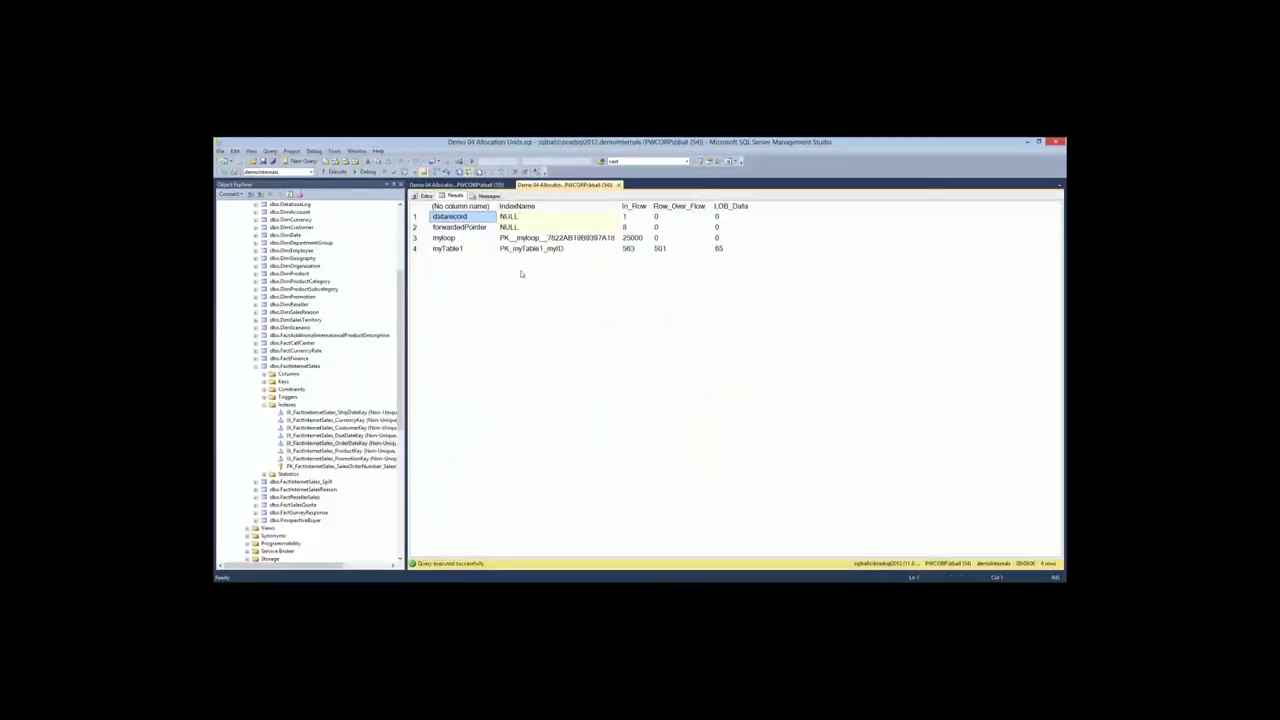
{"action": "left_click", "coordinate": [662, 249]}
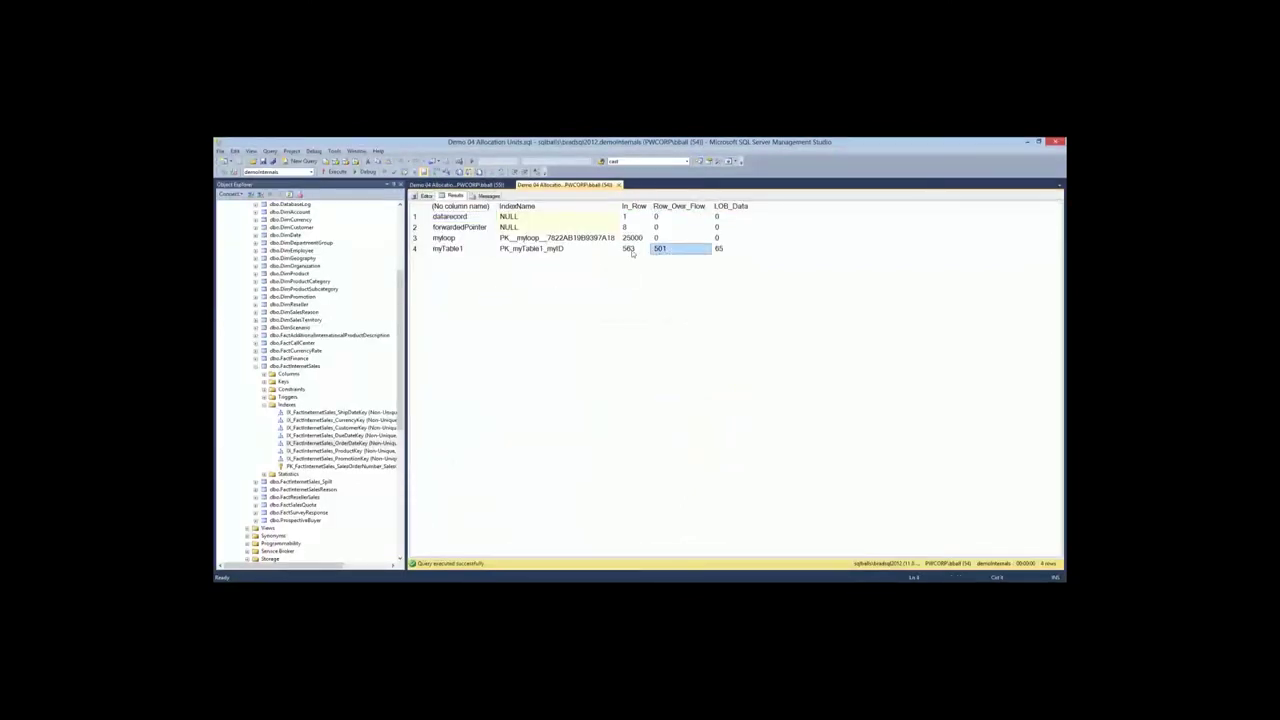
{"action": "left_click", "coordinate": [631, 252]}
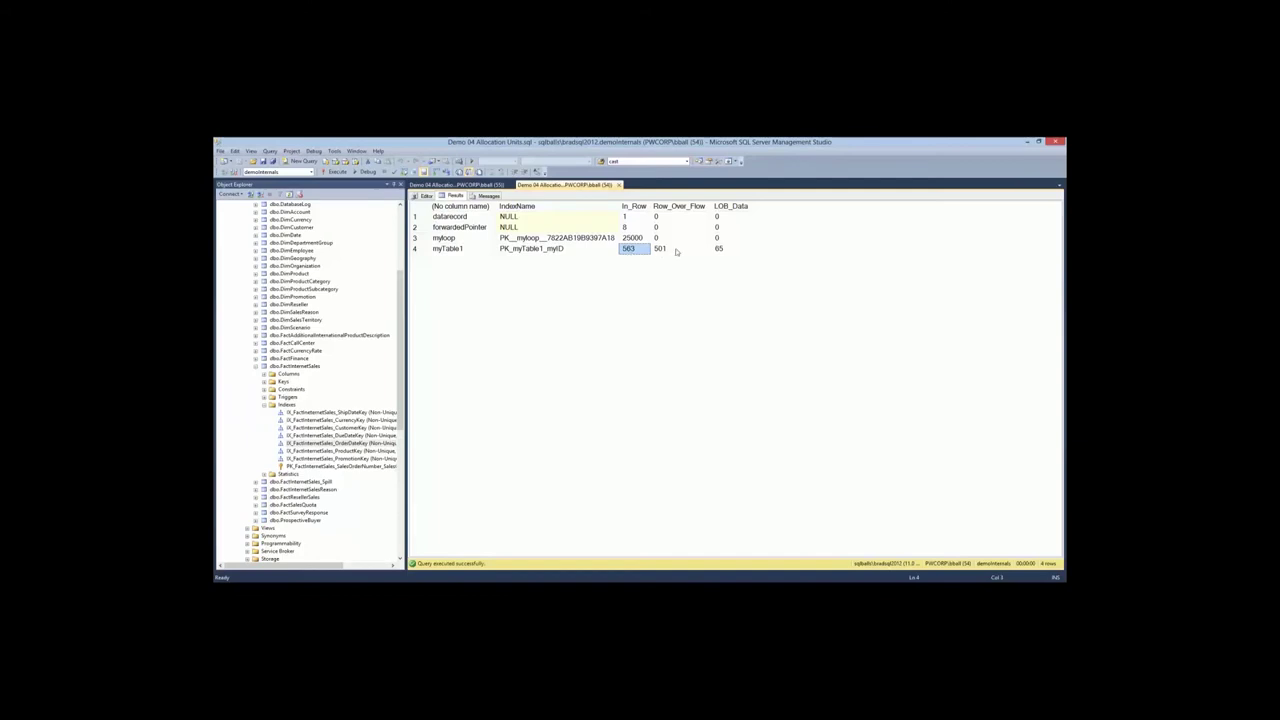
{"action": "left_click", "coordinate": [662, 250]}
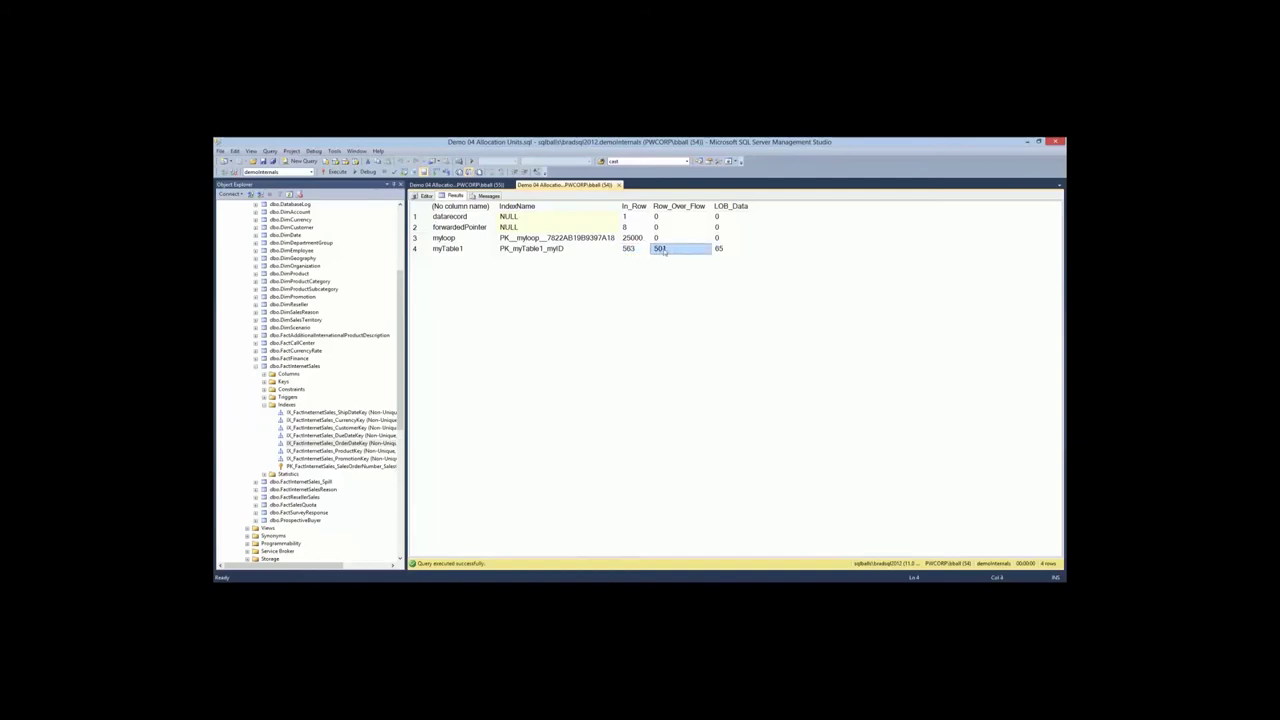
{"action": "left_click", "coordinate": [721, 250]}
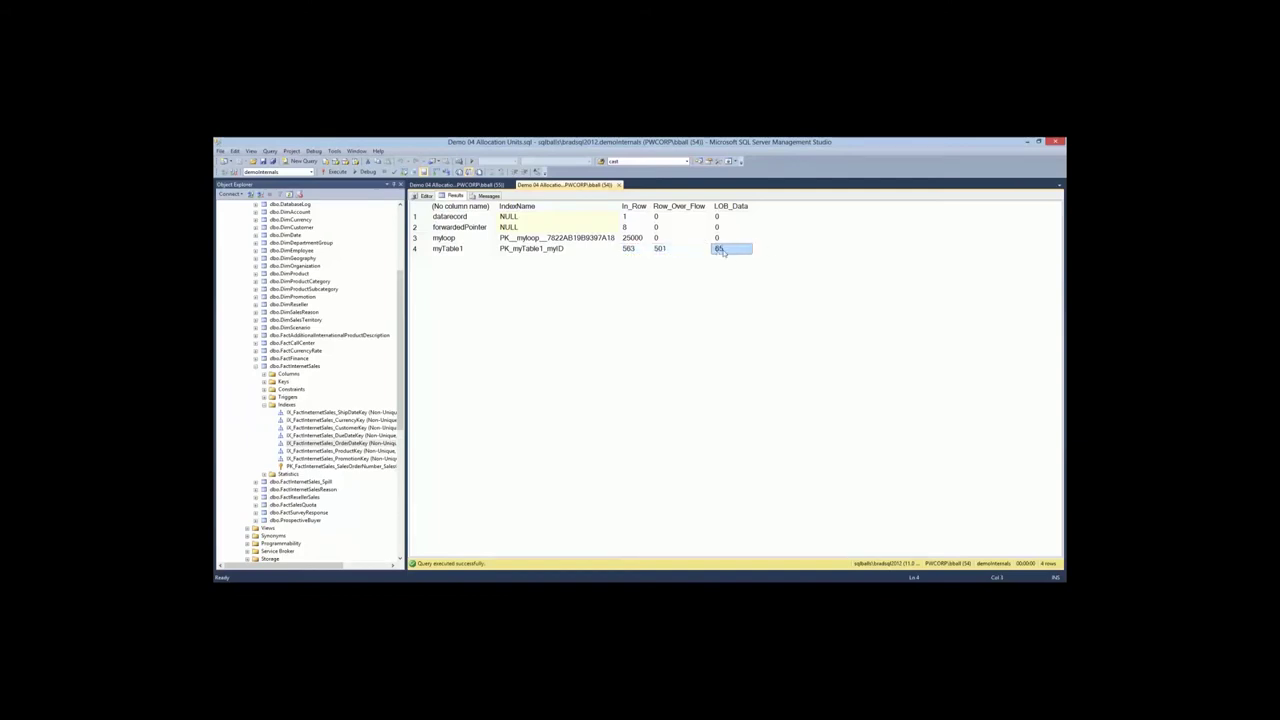
Close the Demo 04 Allocation Units script and set the Why Compress Varchar max script to use the demoInternals database
{"action": "left_click", "coordinate": [426, 195]}
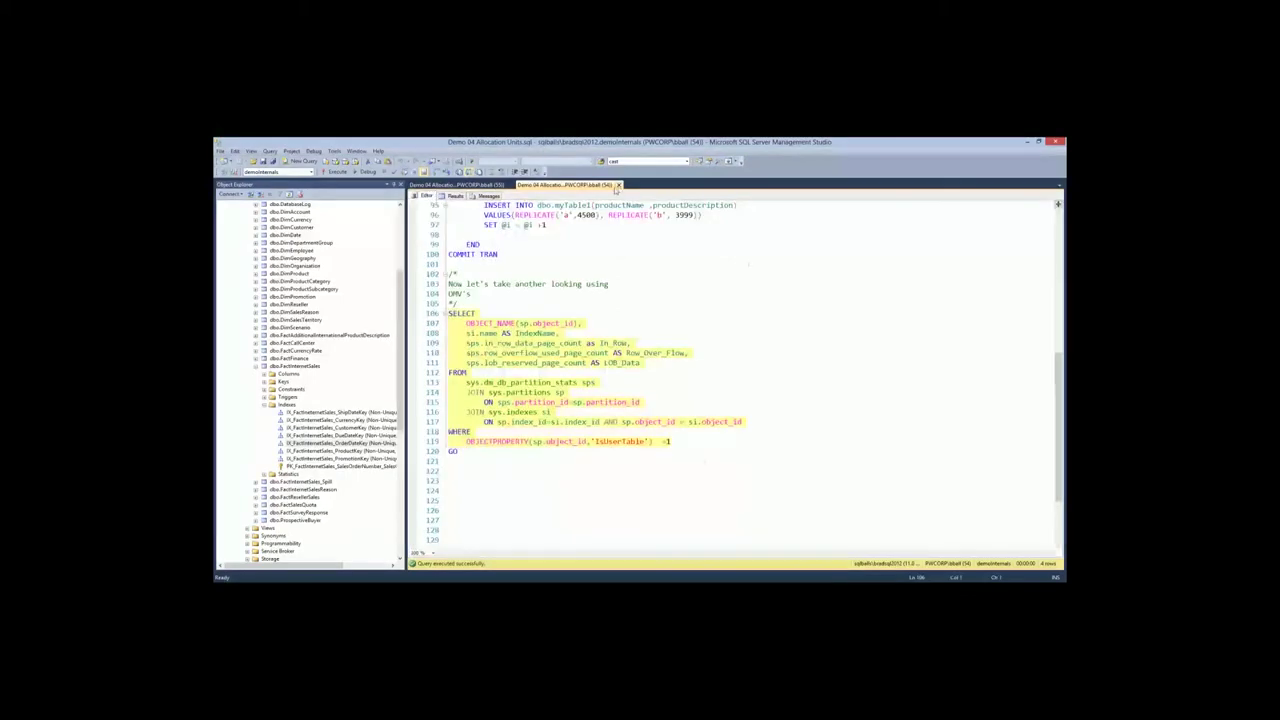
{"action": "left_click", "coordinate": [618, 186]}
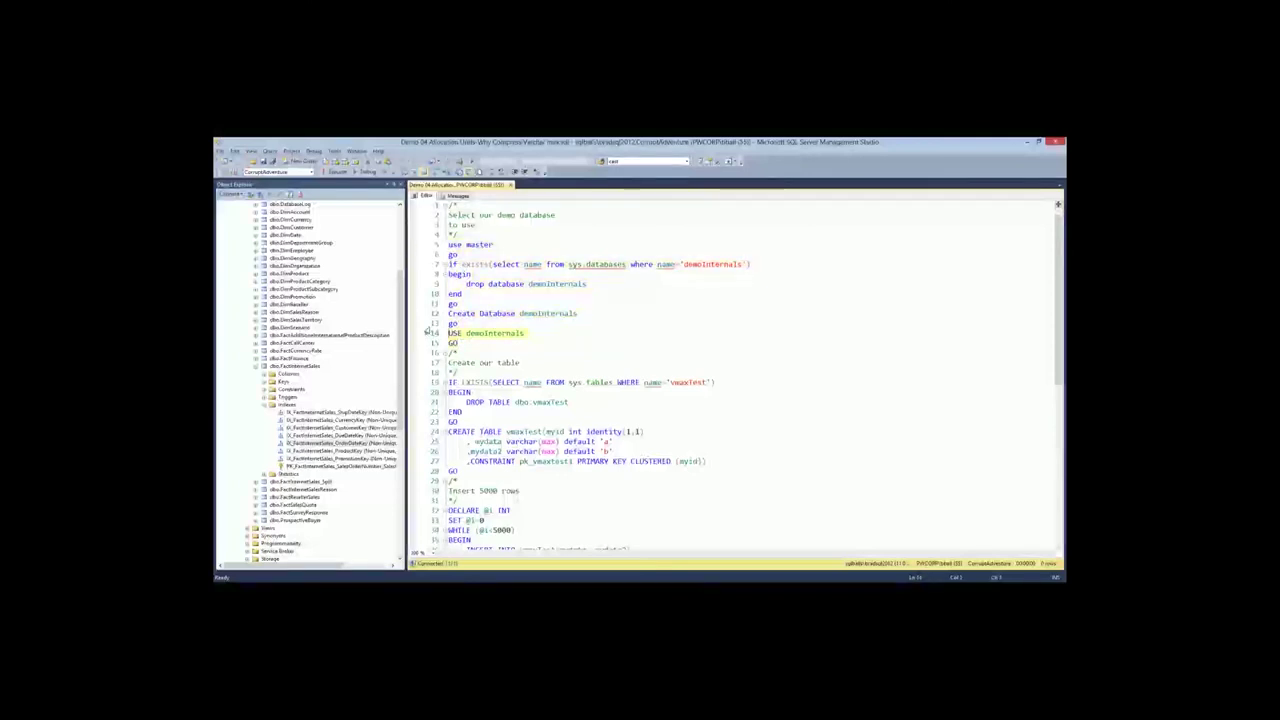
{"action": "key", "text": "F5"}
Create the vmaxTest table with two varchar(max) columns and a clustered primary key, and run the loop inserting 5000 rows
{"action": "scroll", "coordinate": [474, 341], "scroll_direction": "down", "scroll_amount": 1}
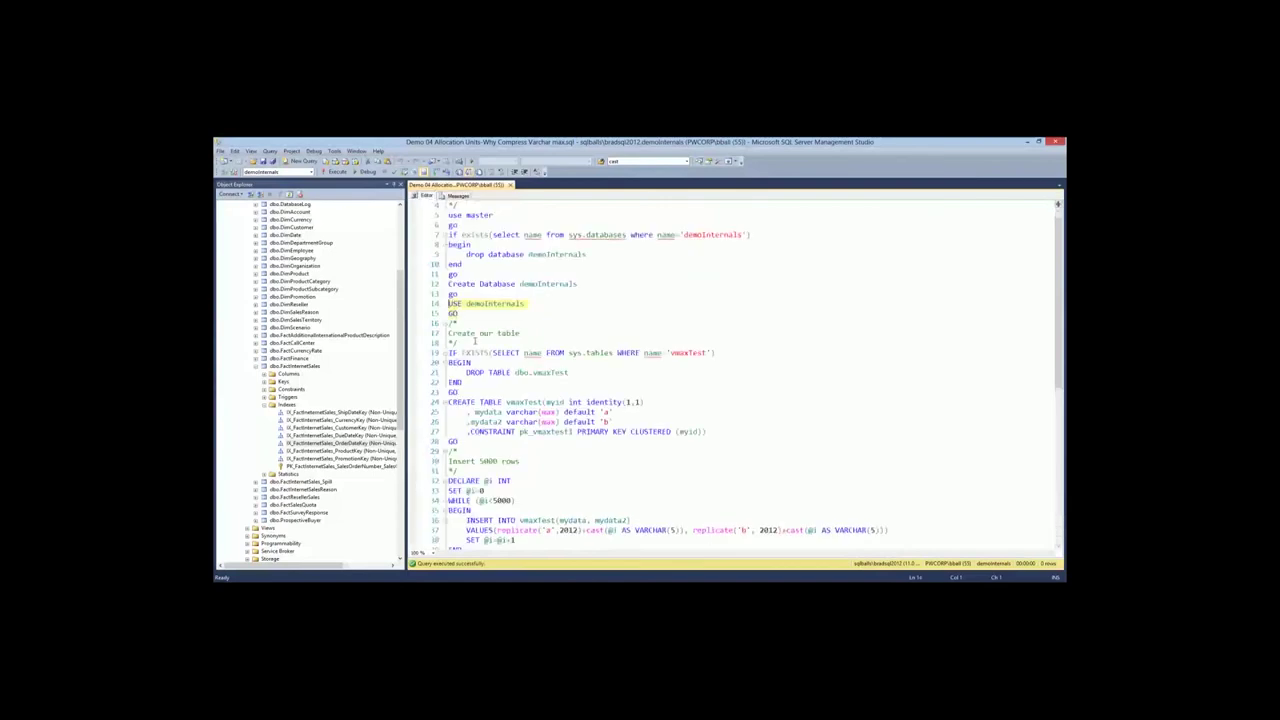
{"action": "scroll", "coordinate": [474, 341], "scroll_direction": "down", "scroll_amount": 3}
{"action": "left_click_drag", "start_coordinate": [706, 343], "coordinate": [446, 264]}
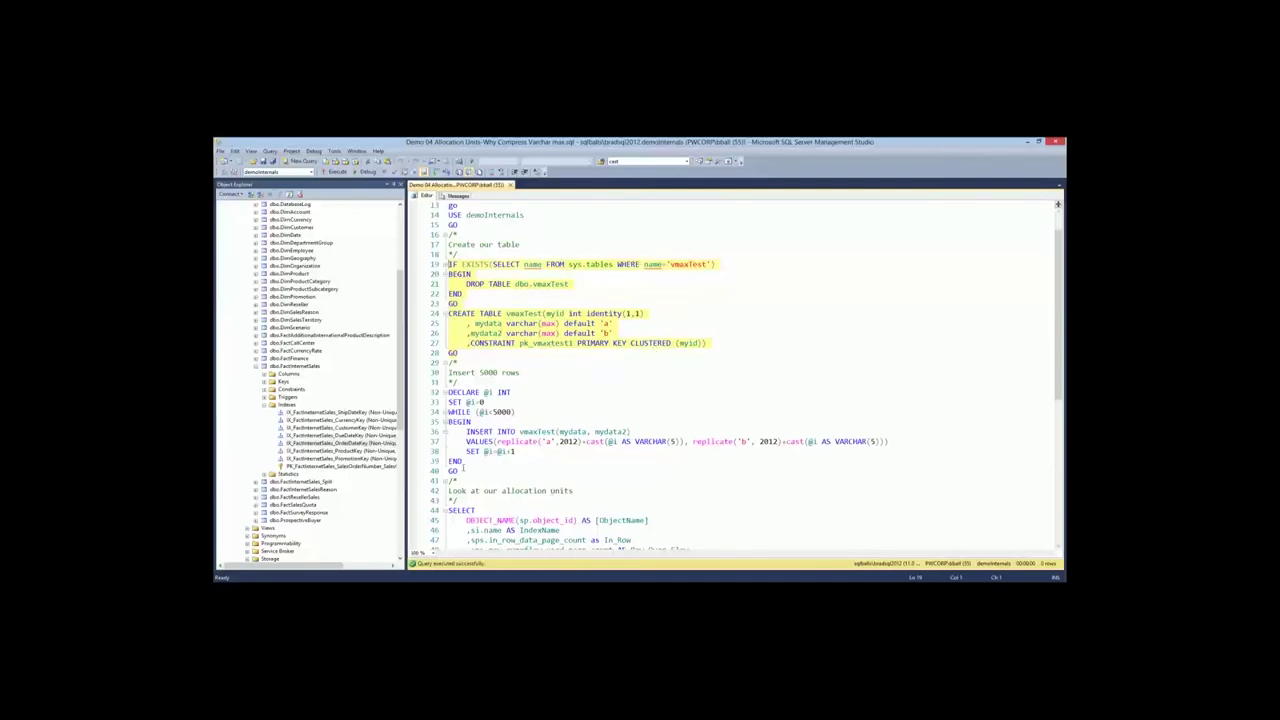
{"action": "left_click_drag", "start_coordinate": [516, 451], "coordinate": [448, 392]}
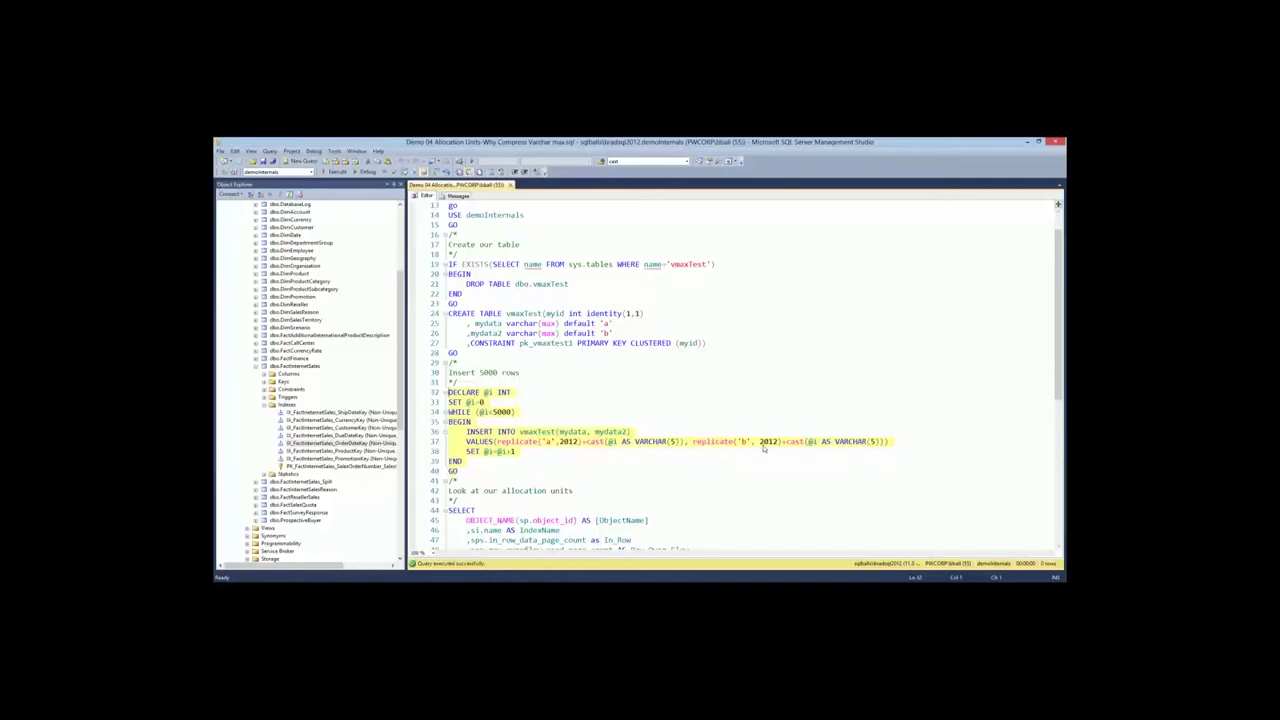
{"action": "key", "text": "F5"}
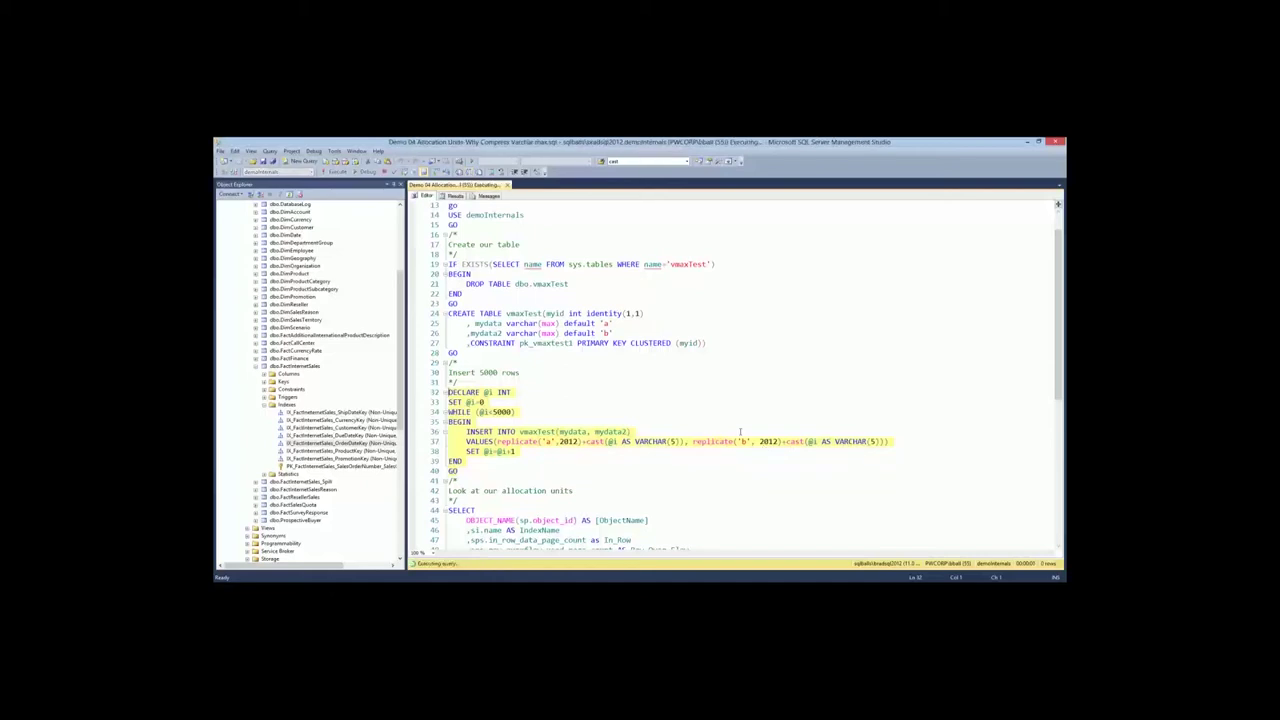
Run the first sys.dm_db_partition_stats query and examine vmaxTest's in-row, row-overflow and LOB page counts
{"action": "key", "text": "ctrl+r"}
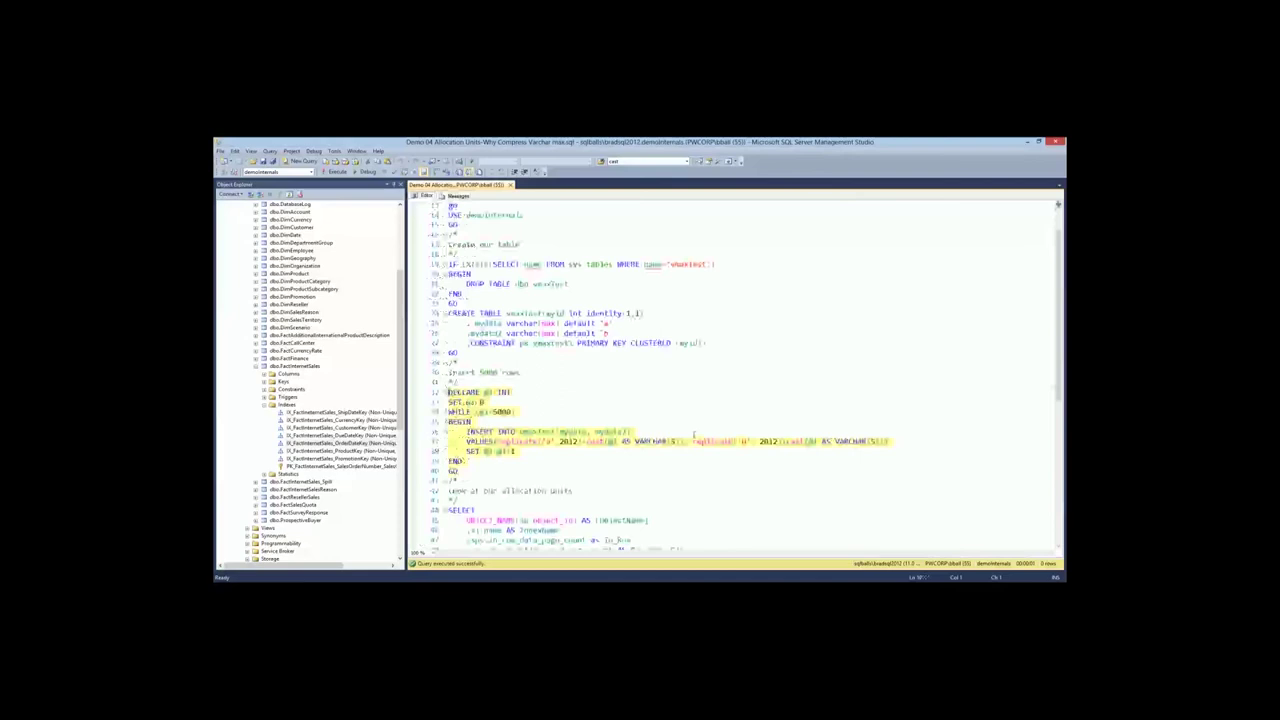
{"action": "scroll", "coordinate": [693, 432], "scroll_direction": "down", "scroll_amount": 4}
{"action": "left_click_drag", "start_coordinate": [672, 490], "coordinate": [450, 362]}
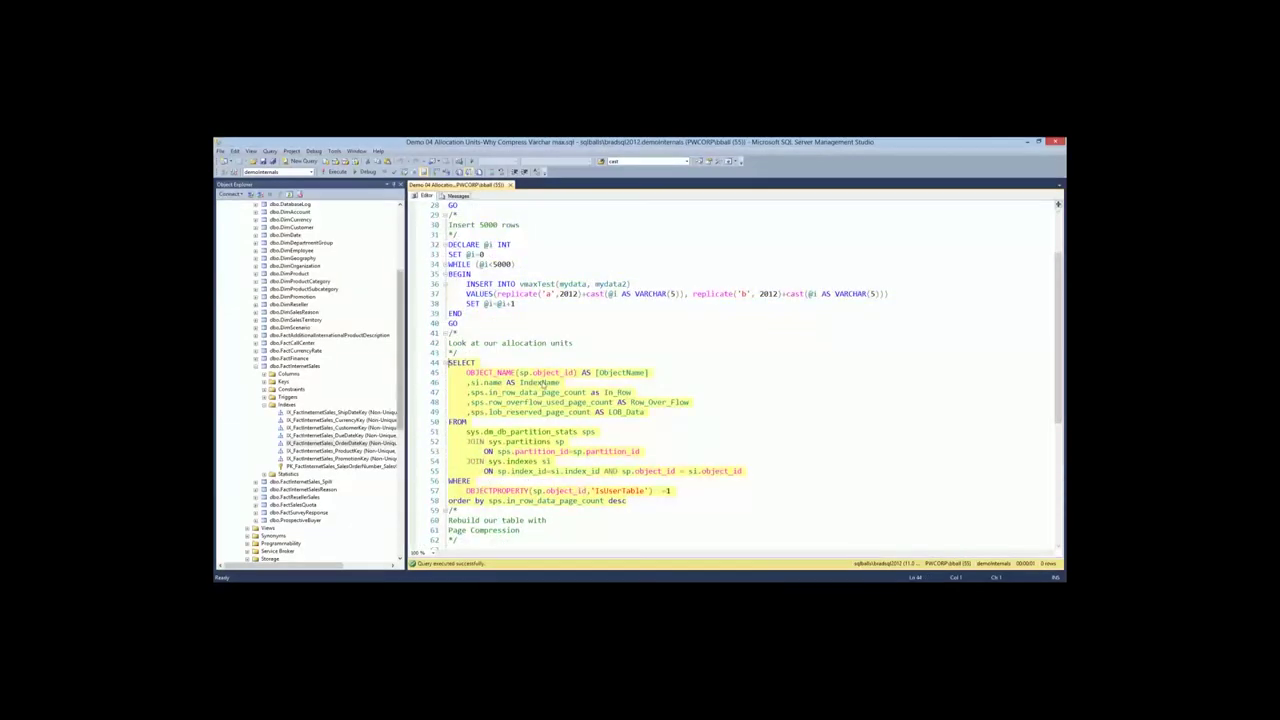
{"action": "key", "text": "F5"}
{"action": "key", "text": "Down"}
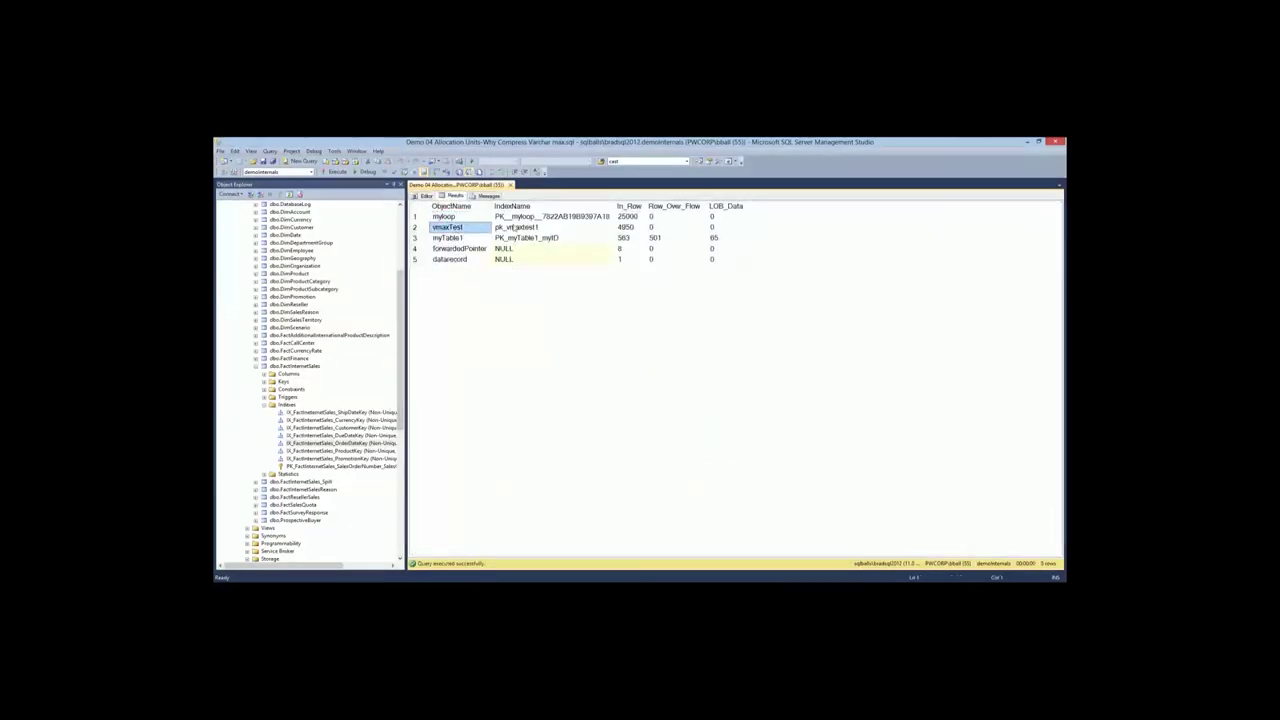
{"action": "left_click_drag", "start_coordinate": [511, 228], "coordinate": [745, 228]}
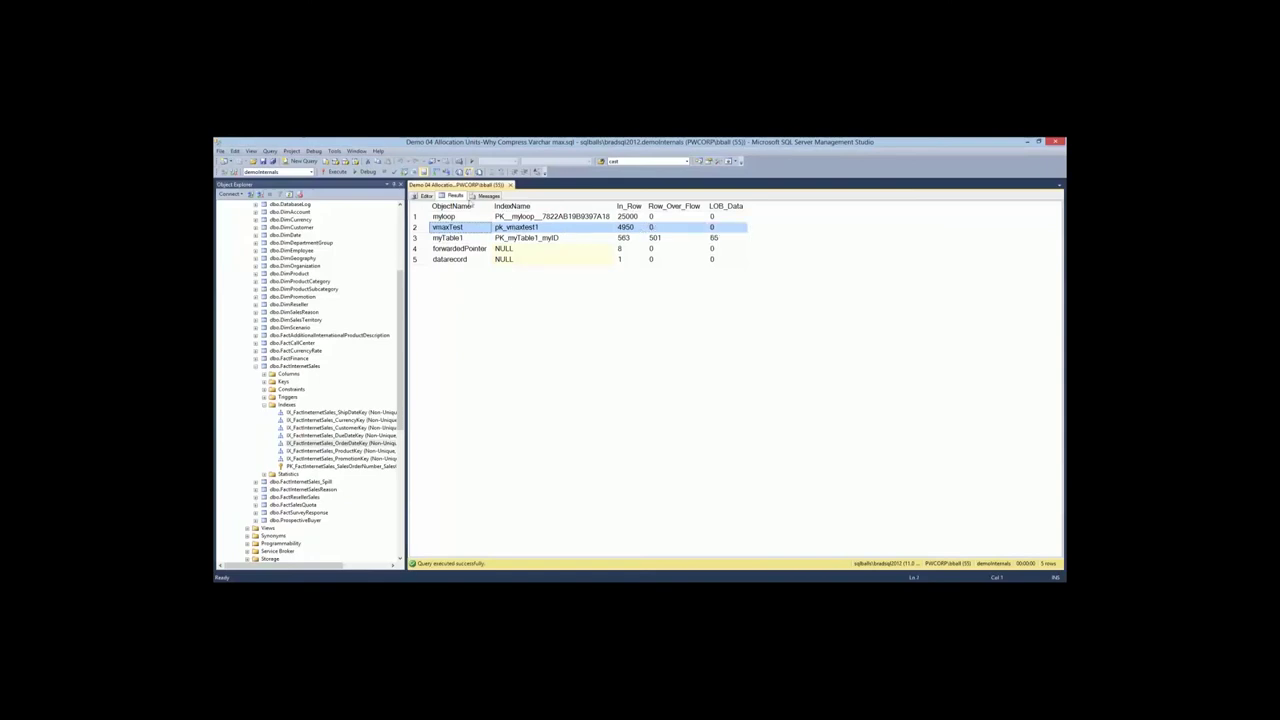
Rebuild dbo.vmaxtest with DATA_COMPRESSION=PAGE, running sp_spaceused 'vmaxtest' before and after the rebuild
{"action": "left_click", "coordinate": [425, 196]}
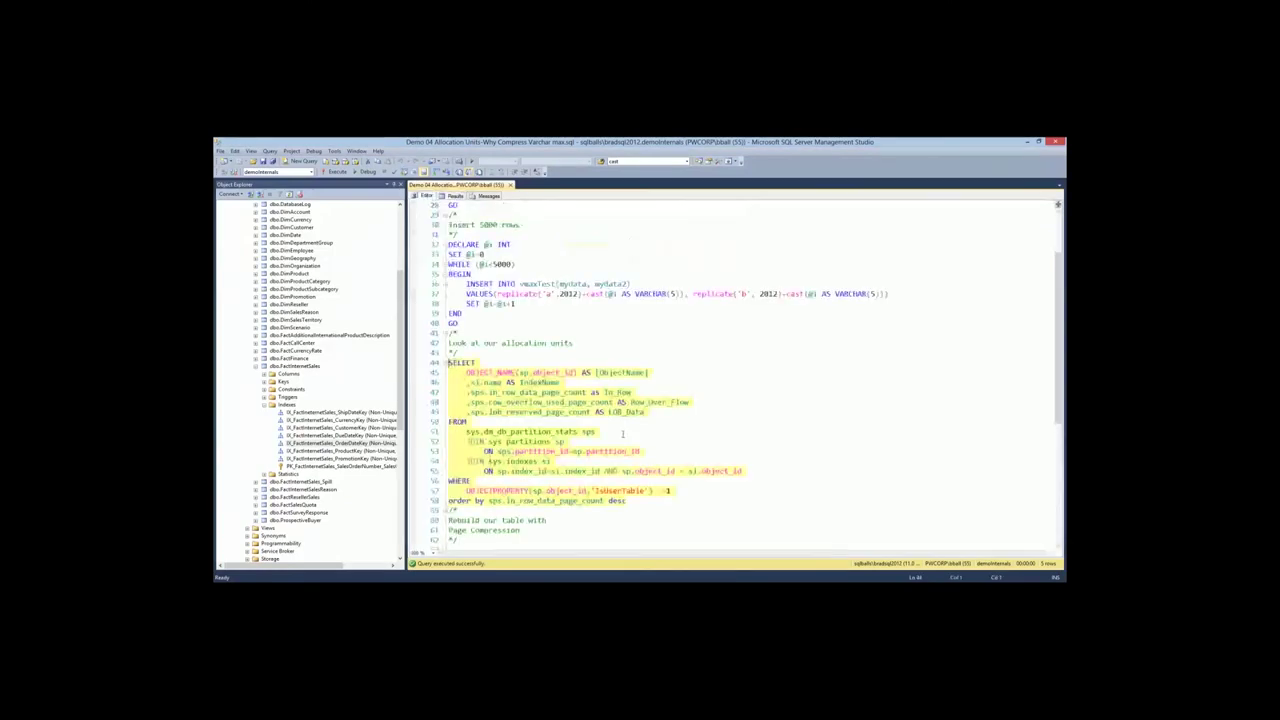
{"action": "scroll", "coordinate": [461, 363], "scroll_direction": "down", "scroll_amount": 15}
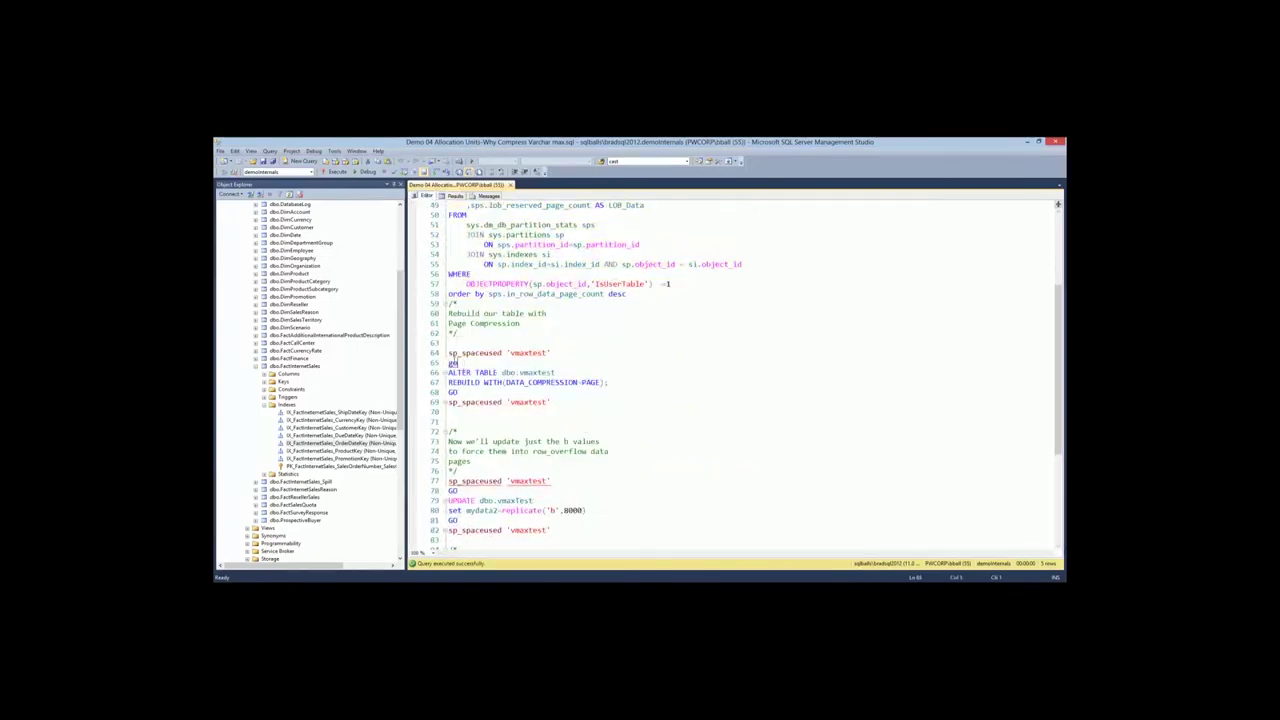
{"action": "mouse_move", "coordinate": [462, 363]}
{"action": "left_mouse_down"}
{"action": "mouse_move", "coordinate": [448, 352]}
{"action": "mouse_move", "coordinate": [448, 369]}
{"action": "left_mouse_up"}
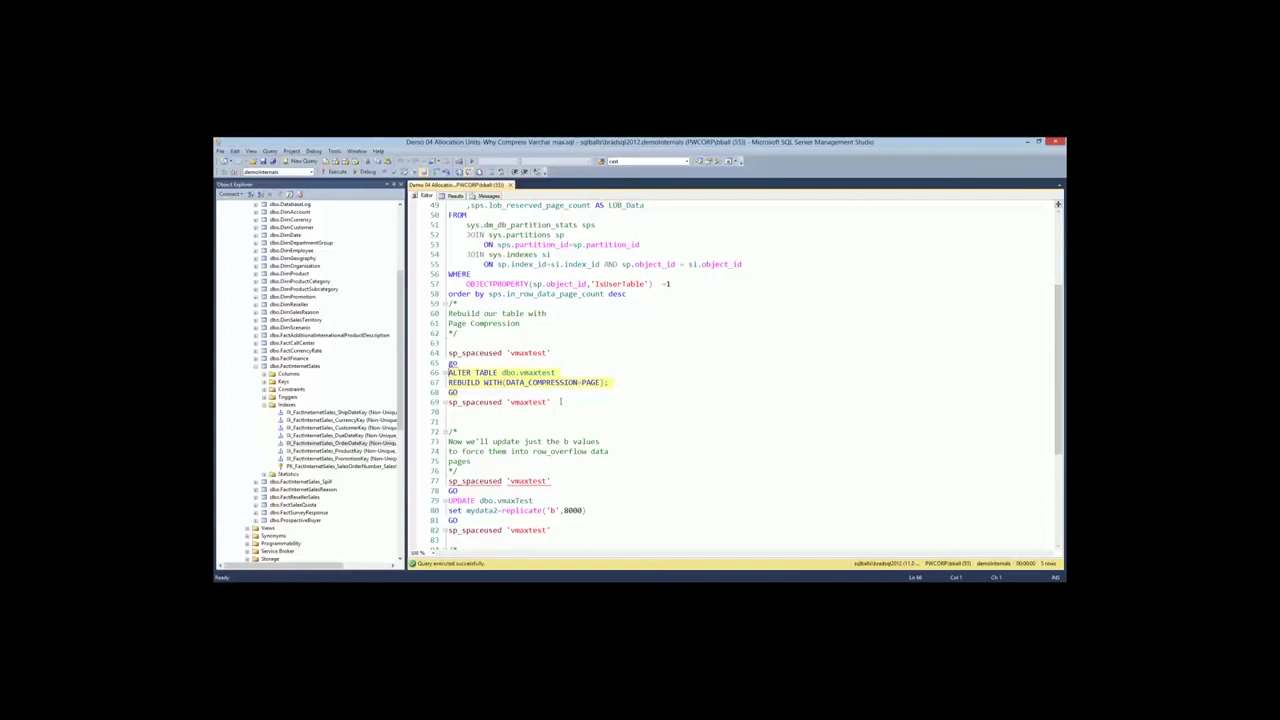
{"action": "left_click_drag", "start_coordinate": [561, 401], "coordinate": [433, 344]}
{"action": "key", "text": "F5"}
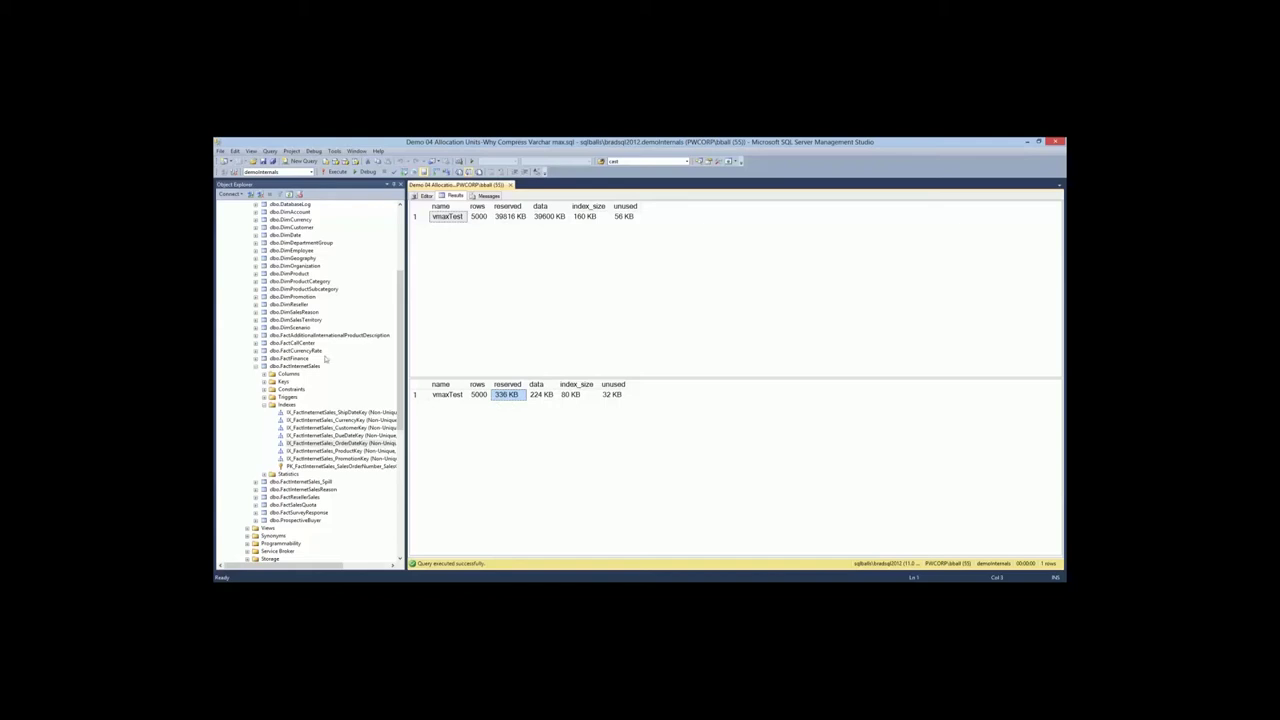
Update mydata2 in dbo.vmaxTest to replicate('b',8000), running sp_spaceused before and after, and compare the reserved space
{"action": "left_click", "coordinate": [425, 196]}
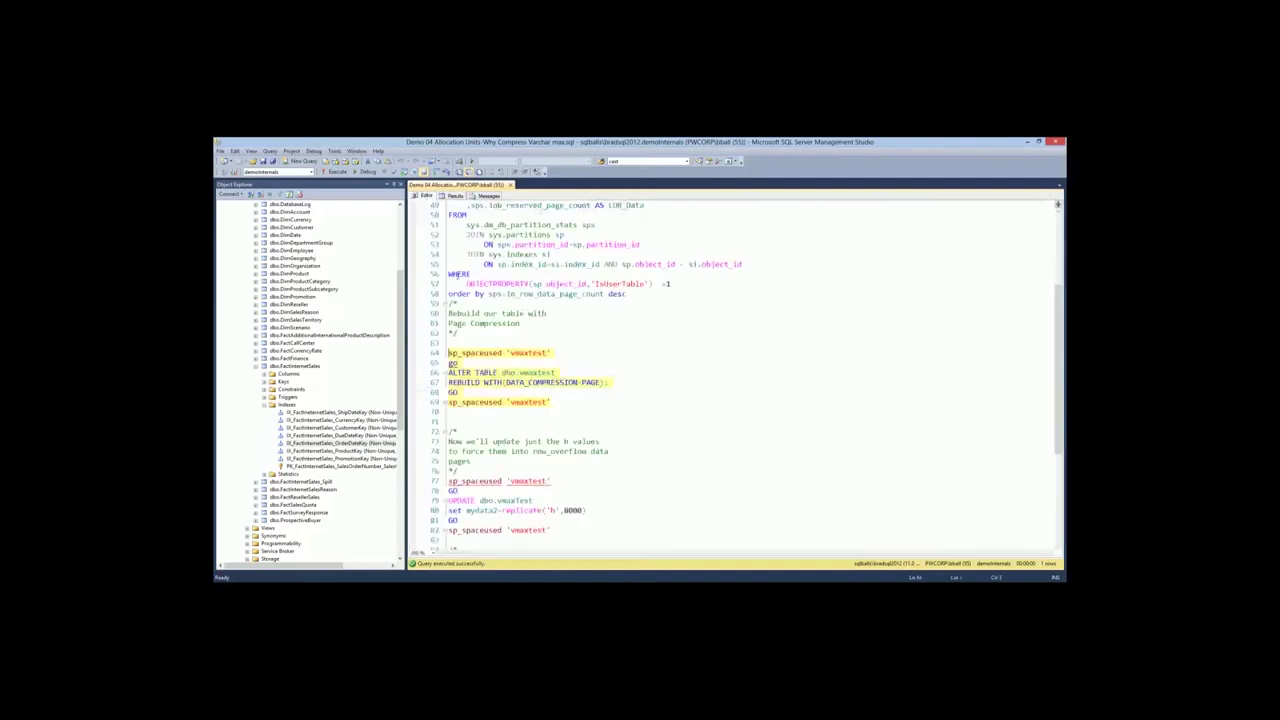
{"action": "scroll", "coordinate": [504, 392], "scroll_direction": "down", "scroll_amount": 5}
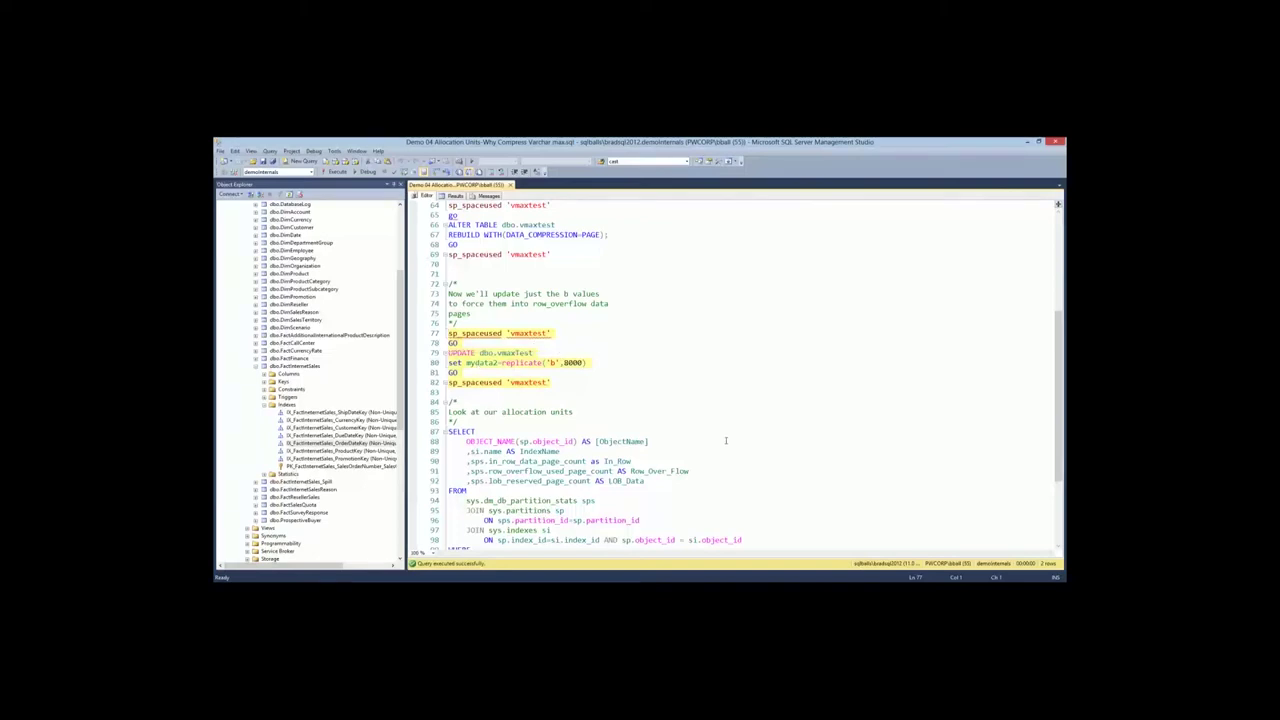
{"action": "key", "text": "F5"}
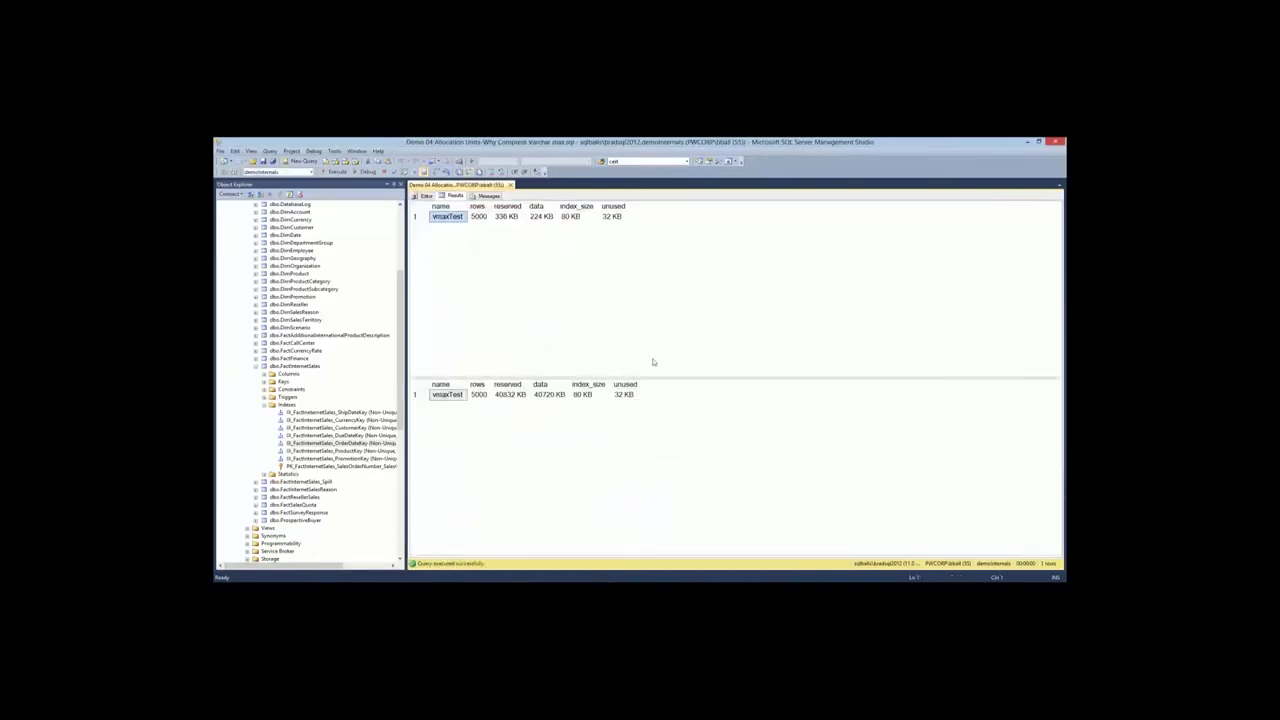
{"action": "left_click", "coordinate": [510, 217]}
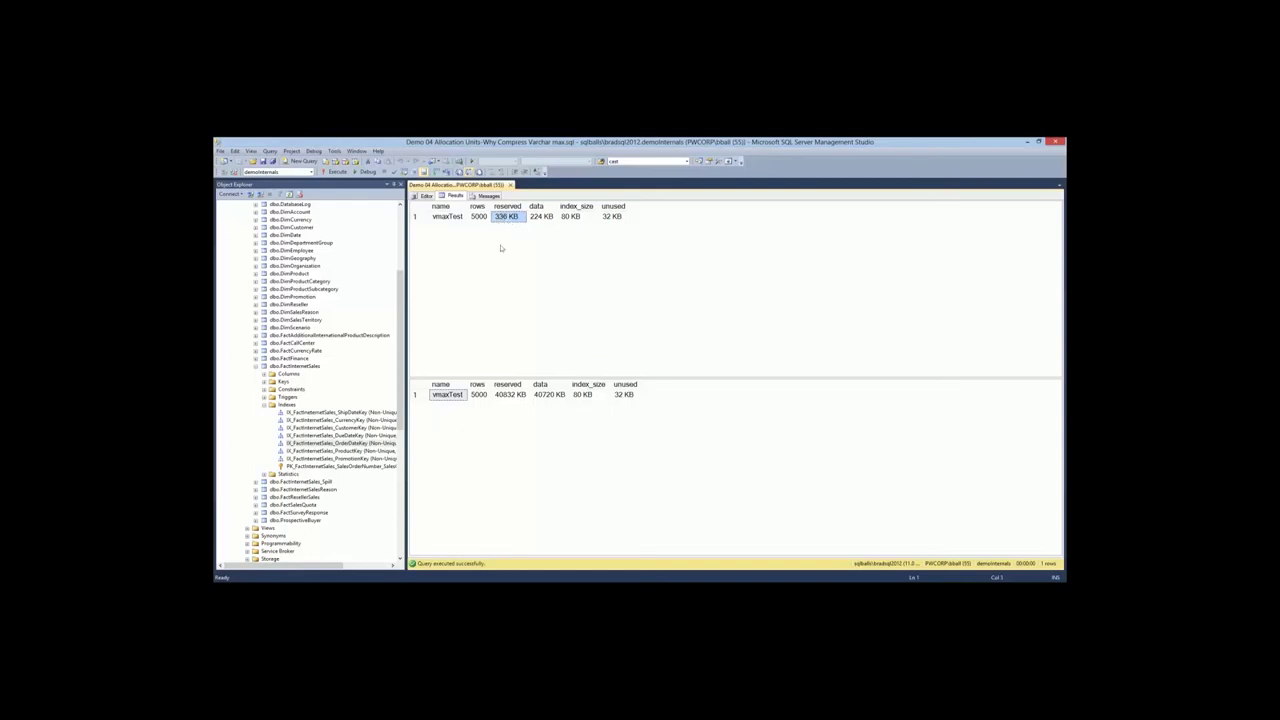
{"action": "left_click", "coordinate": [512, 397]}
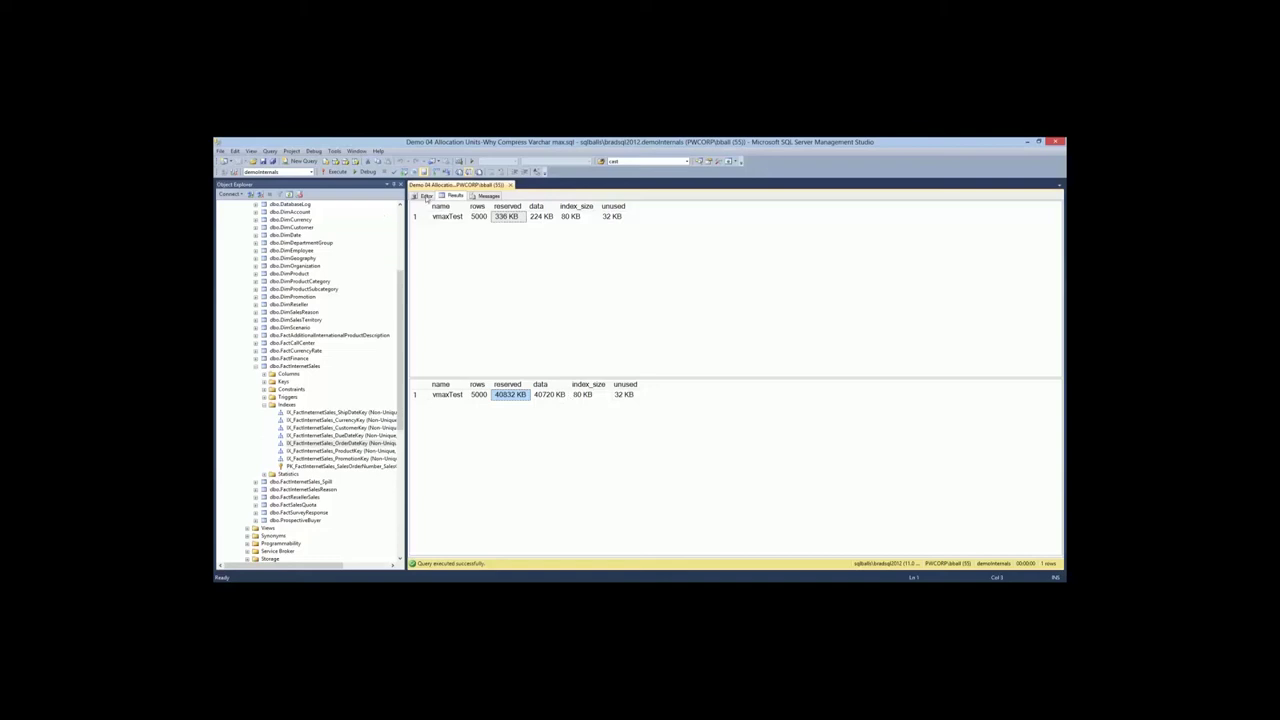
Run the allocation unit query at the end of the script and check vmaxTest's page counts after the update
{"action": "left_click", "coordinate": [425, 196]}
{"action": "scroll", "coordinate": [700, 380], "scroll_direction": "down", "scroll_amount": 6}
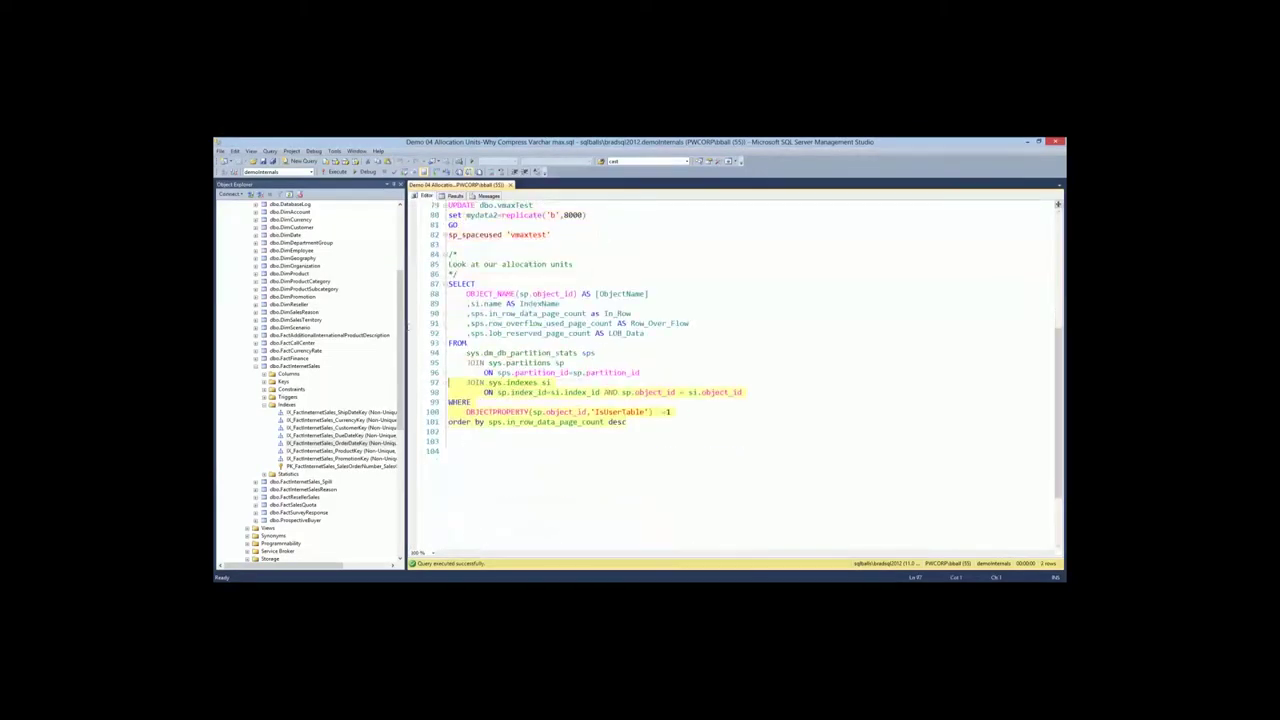
{"action": "left_click_drag", "start_coordinate": [449, 382], "coordinate": [421, 290]}
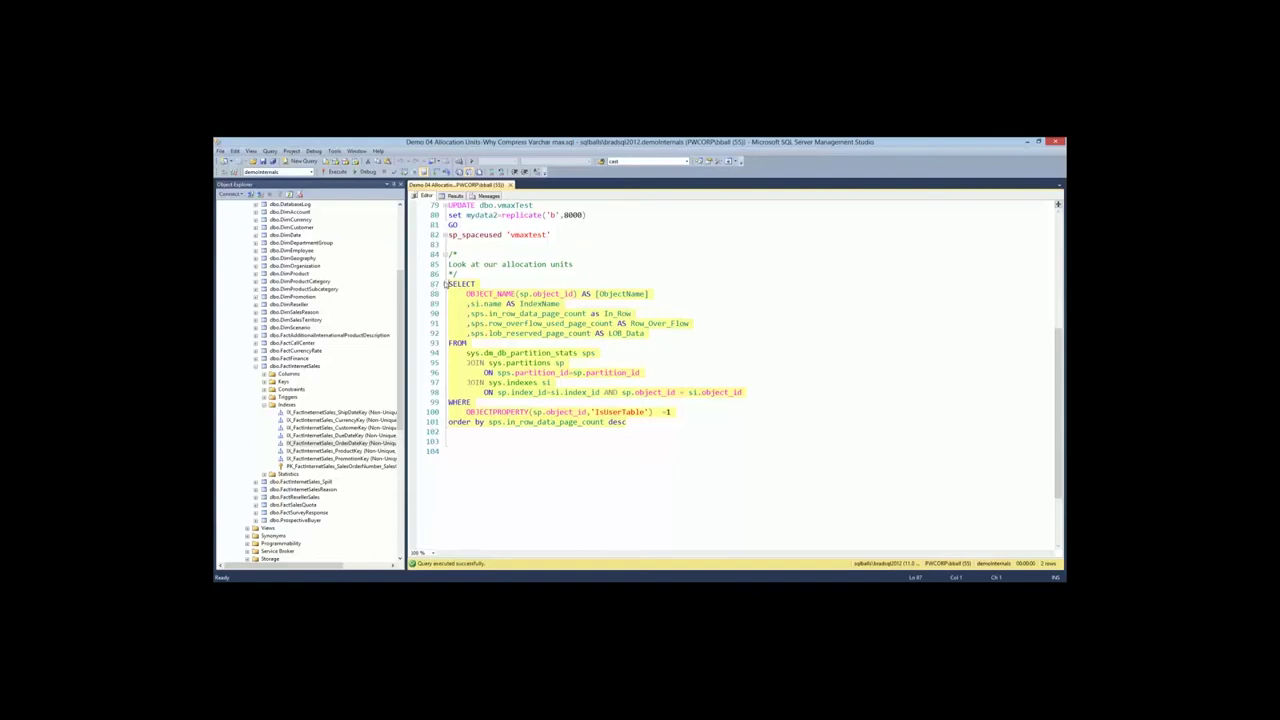
{"action": "key", "text": "F5"}
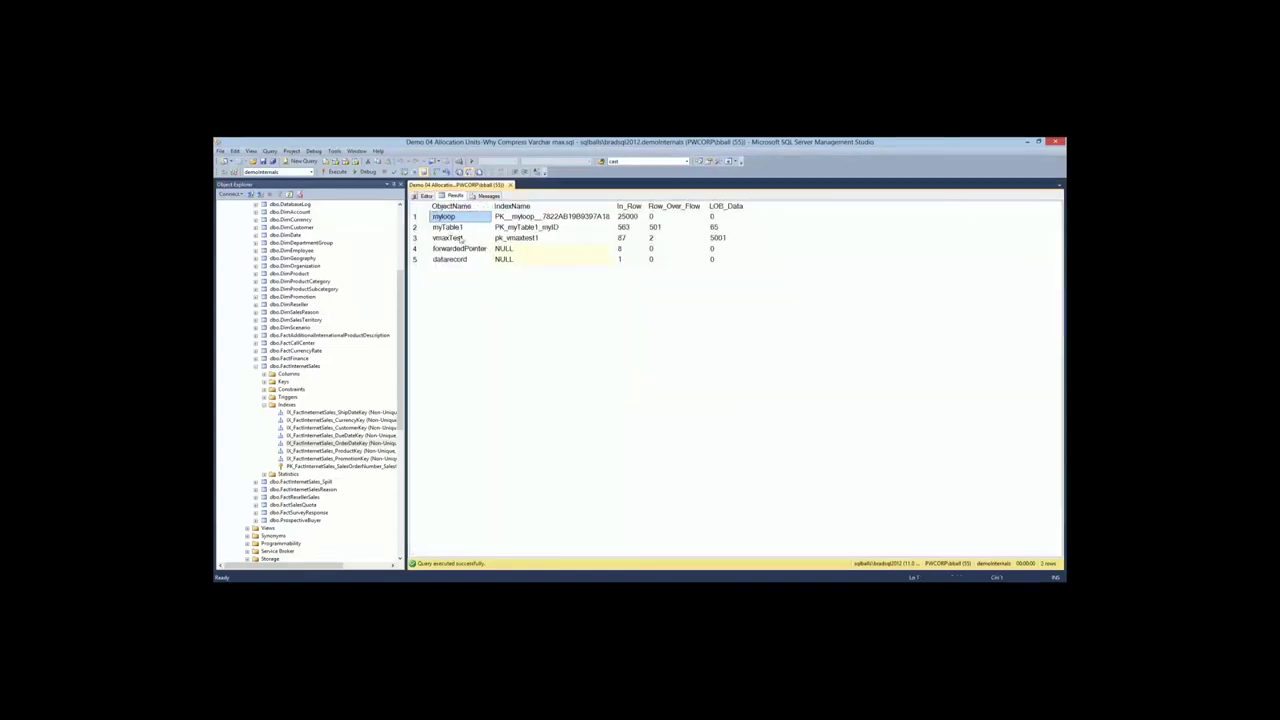
{"action": "left_click_drag", "start_coordinate": [461, 238], "coordinate": [730, 240]}
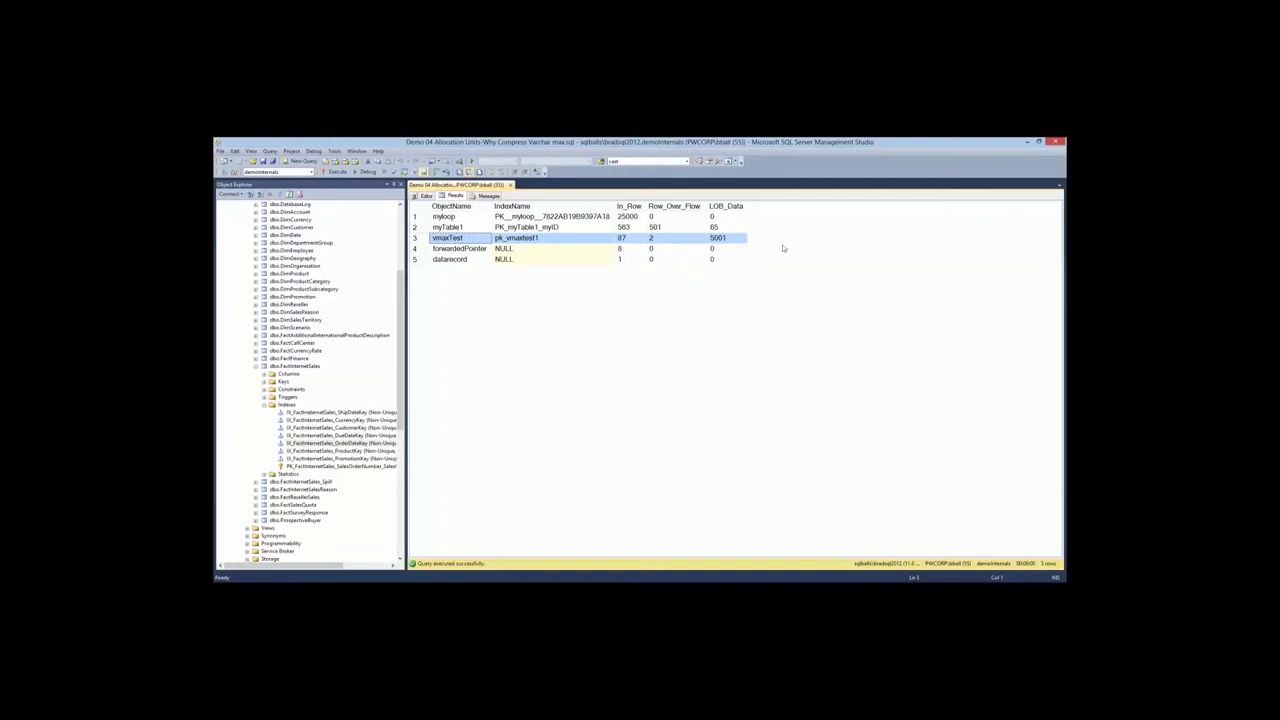
Switch to PowerPoint, start the slide show from the Allocation Units demo slide and advance to DBA's Learning Forwards
{"action": "left_click", "coordinate": [425, 196]}
{"action": "scroll", "coordinate": [600, 350], "scroll_direction": "down", "scroll_amount": 1}
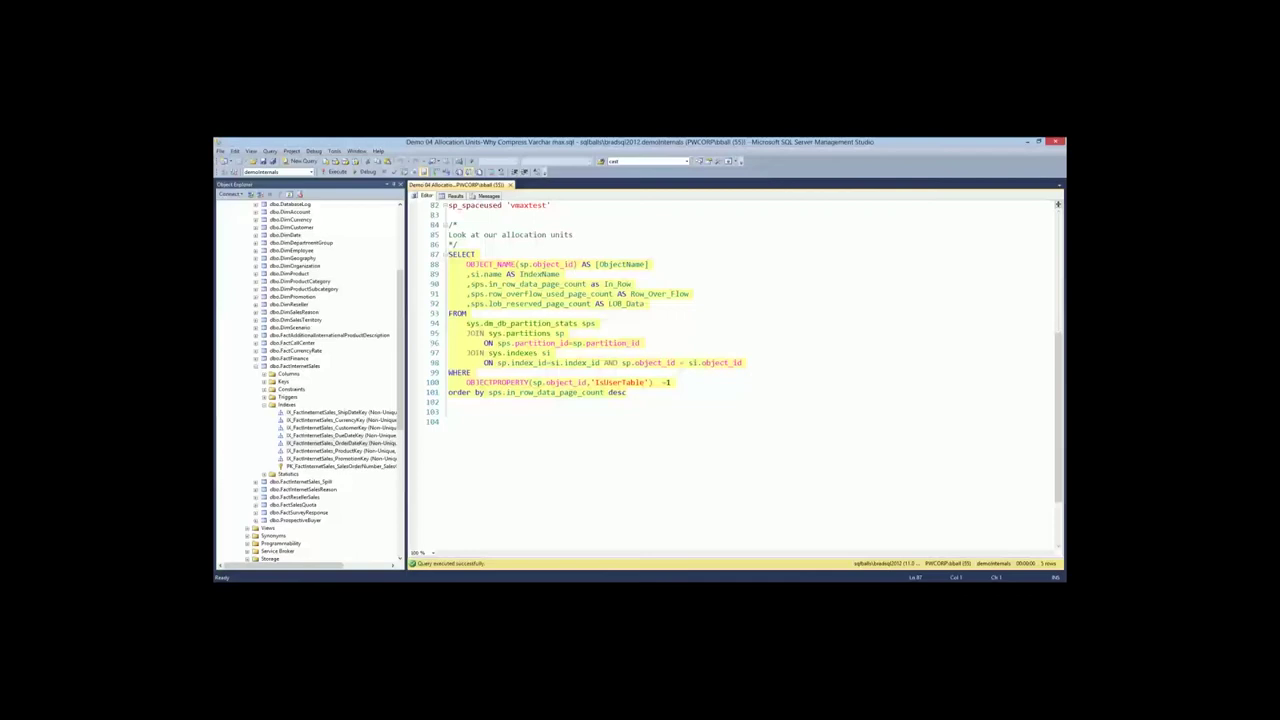
{"action": "key", "text": "alt+Tab"}
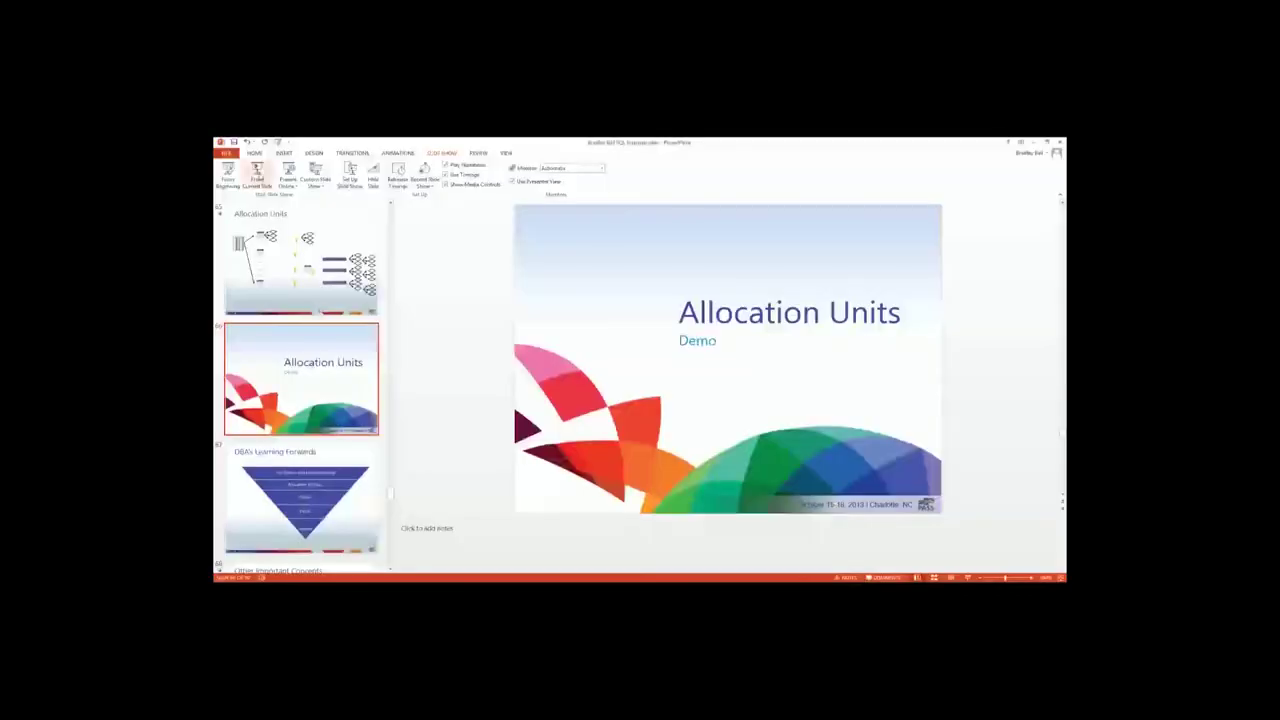
{"action": "left_click", "coordinate": [257, 178]}
{"action": "left_click", "coordinate": [534, 426]}
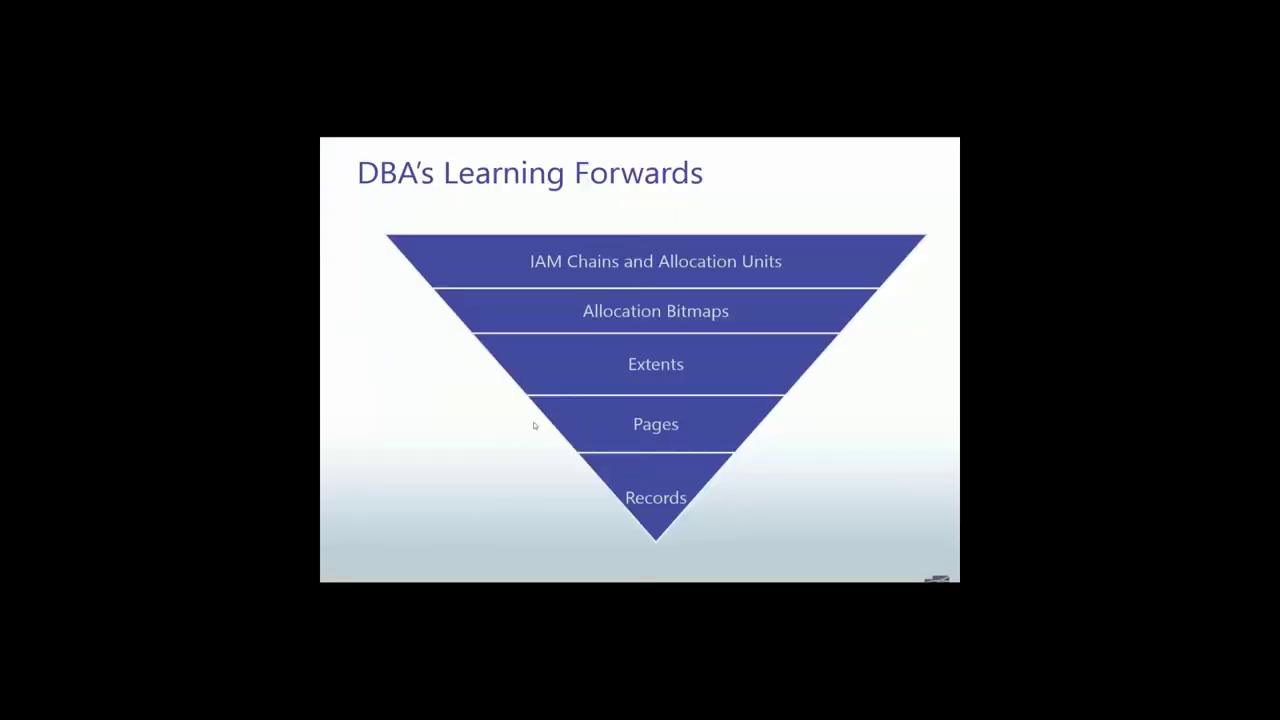